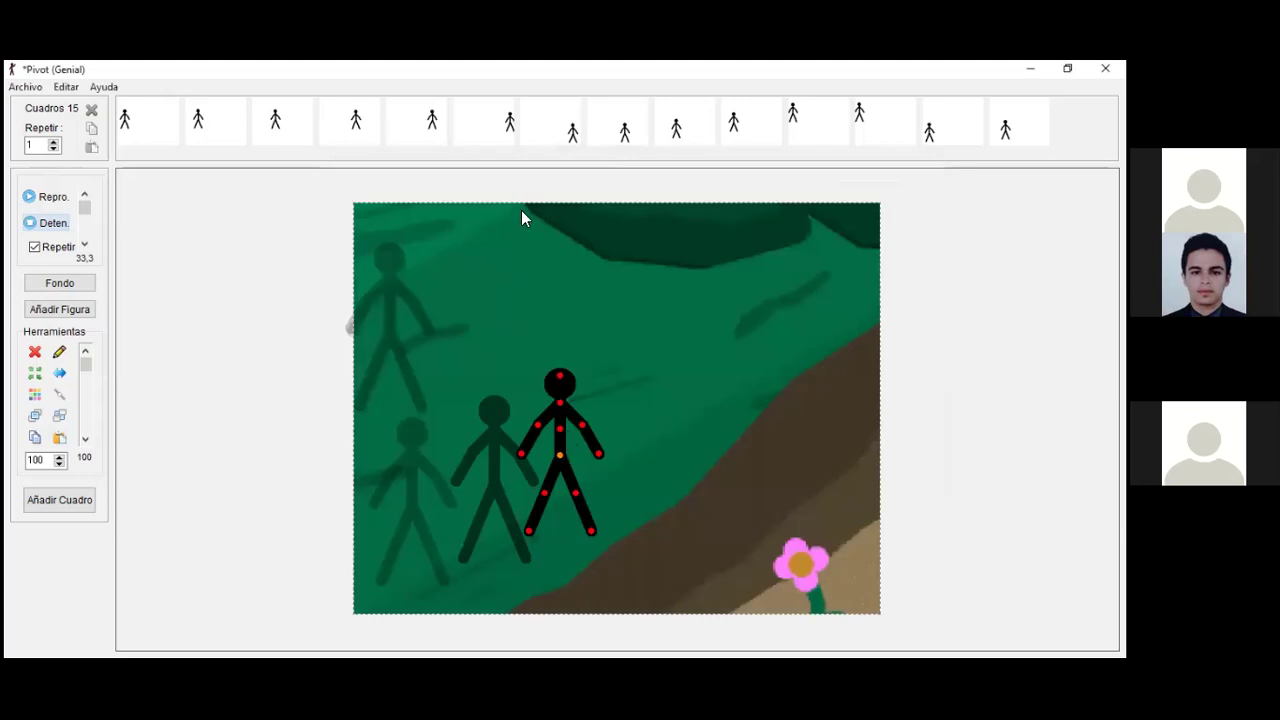
- Add the current pose as a frame and alternate the background between White Back and Meliodas 5, ending on Meliodas 5
key(Return)
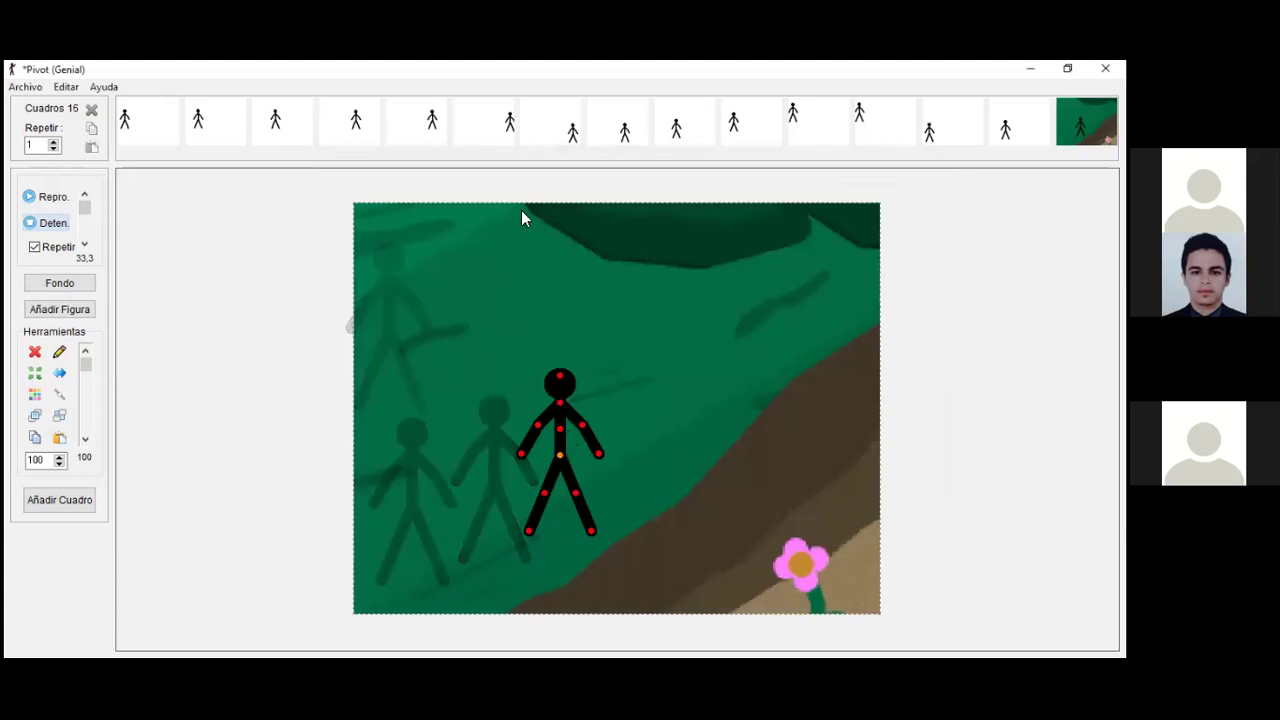
click(57, 284)
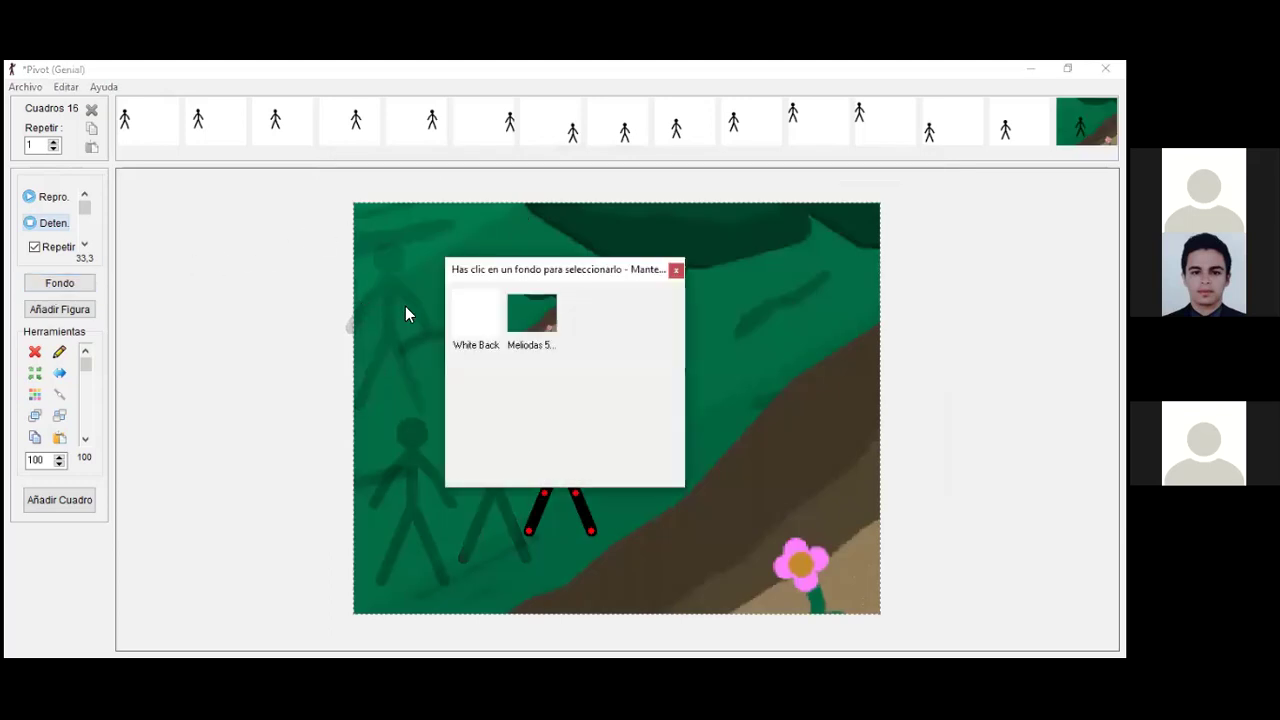
click(676, 271)
click(86, 283)
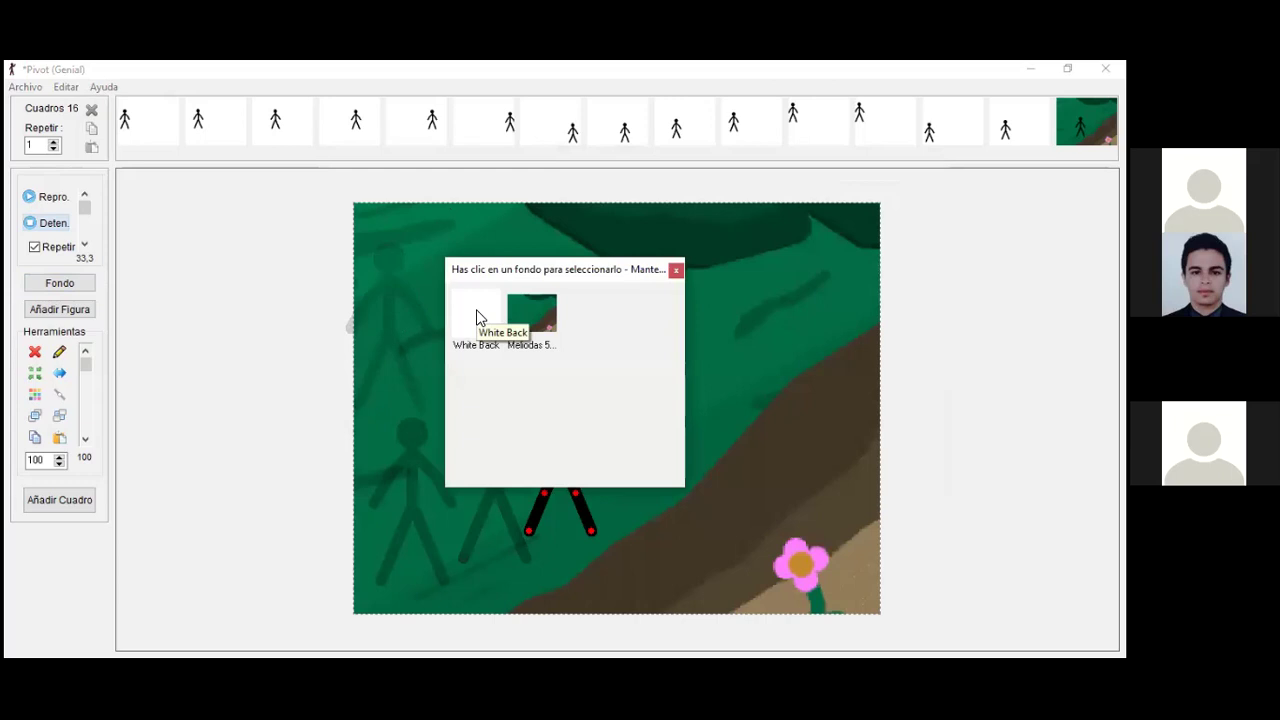
click(490, 312)
click(532, 316)
click(488, 316)
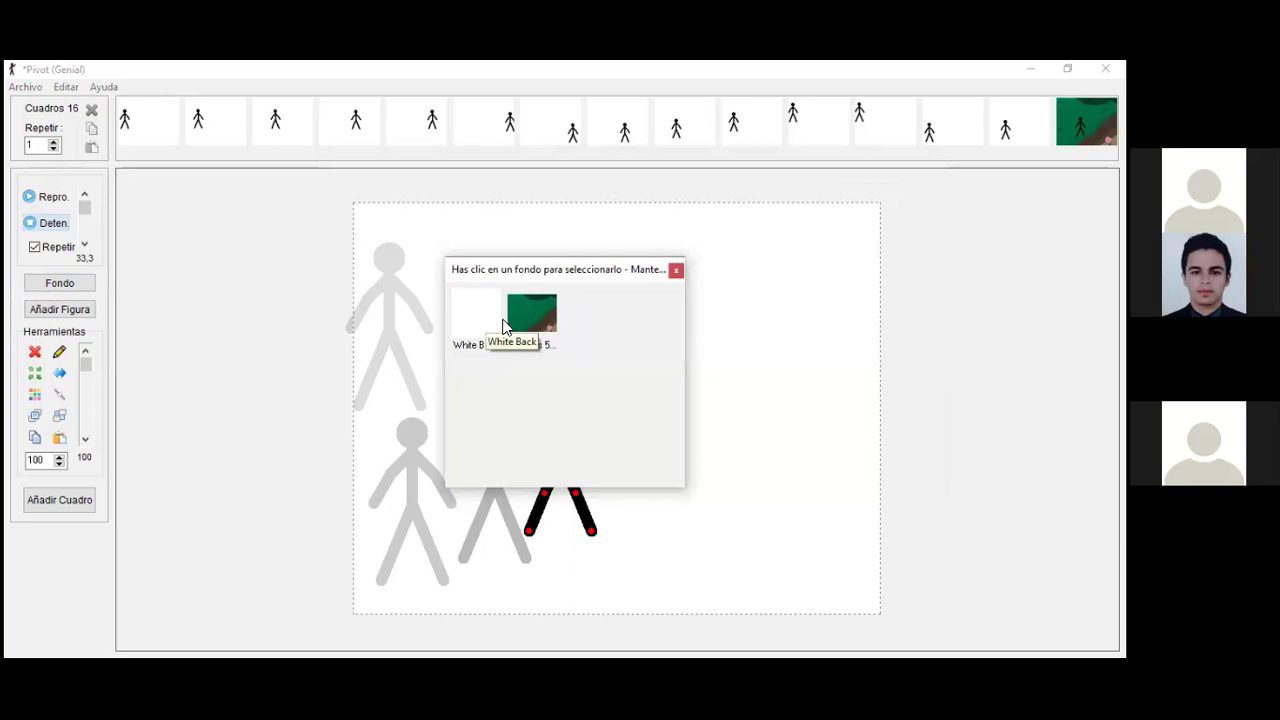
click(530, 326)
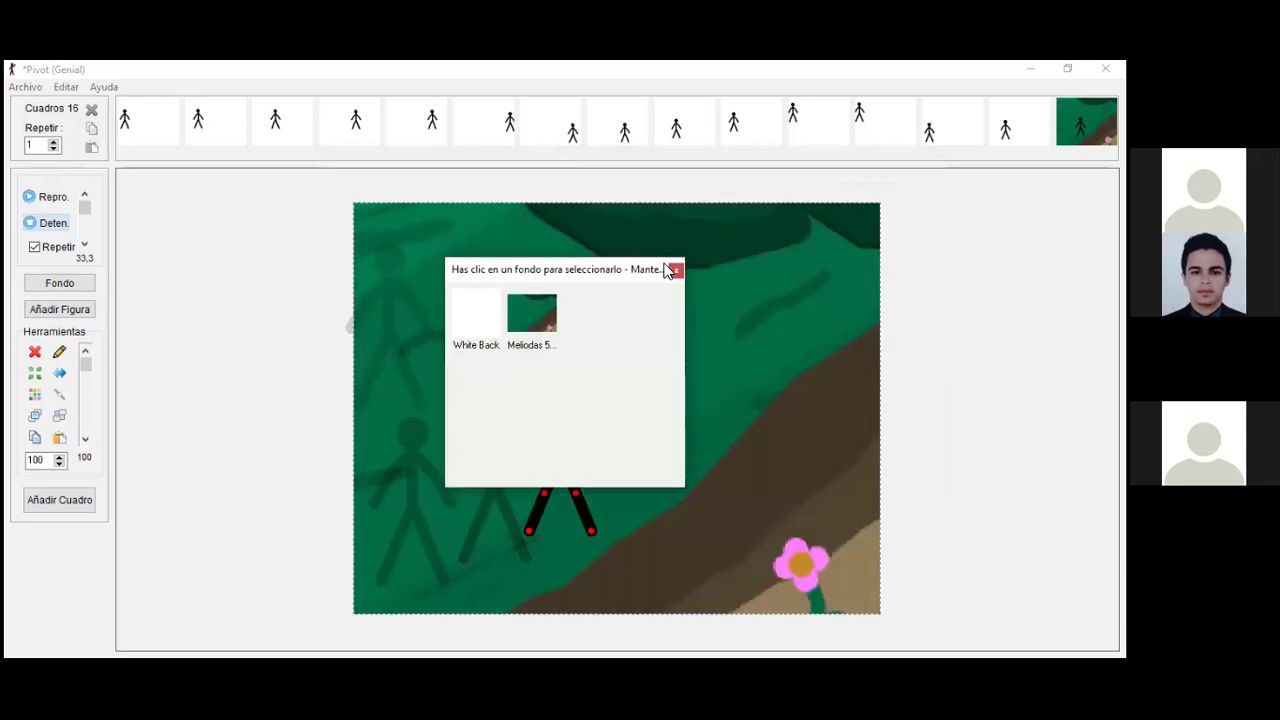
click(677, 272)
- Load the image "Meliodas brazo" from the Meliodas Proyect folder as the background
click(25, 87)
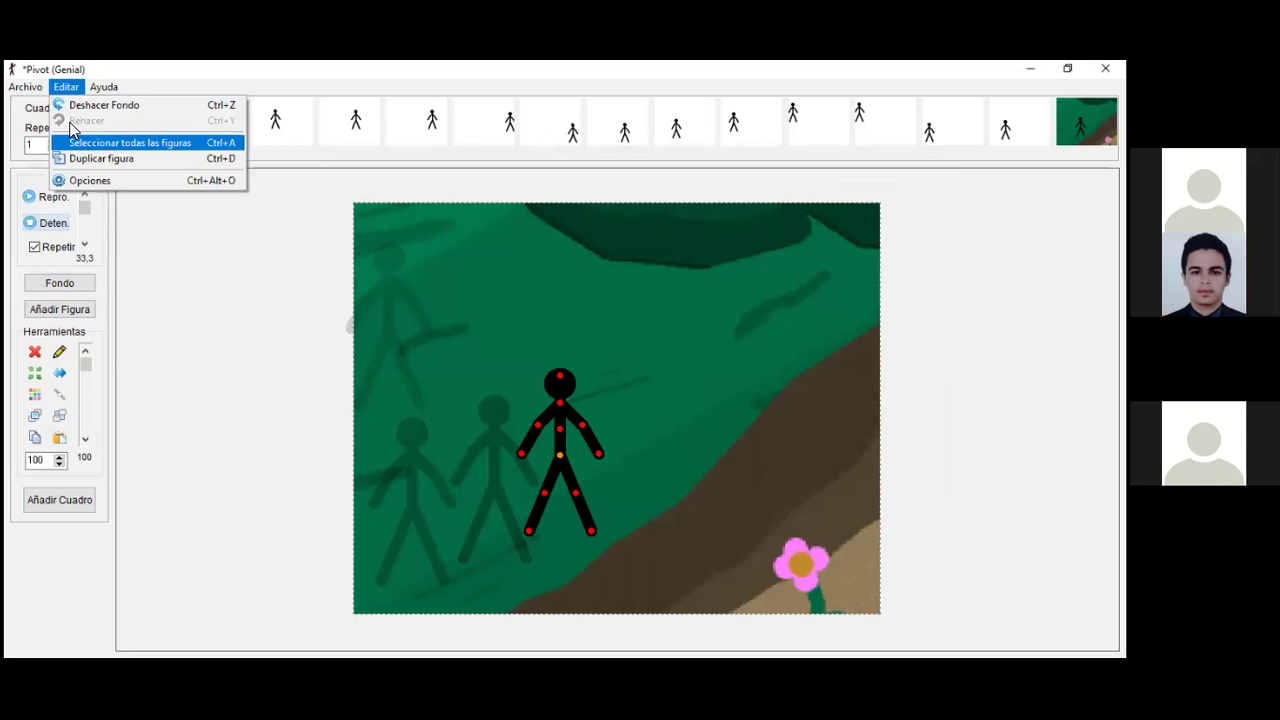
click(50, 190)
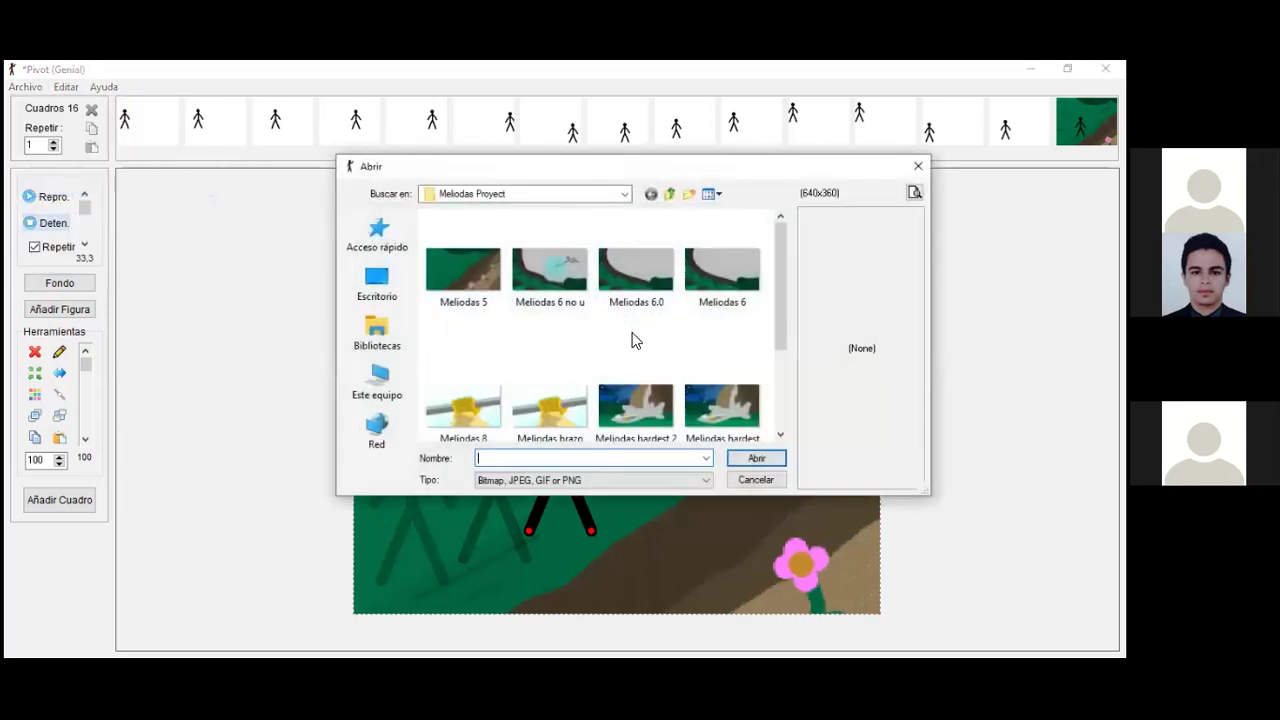
scroll(600, 335, down, 3)
click(553, 280)
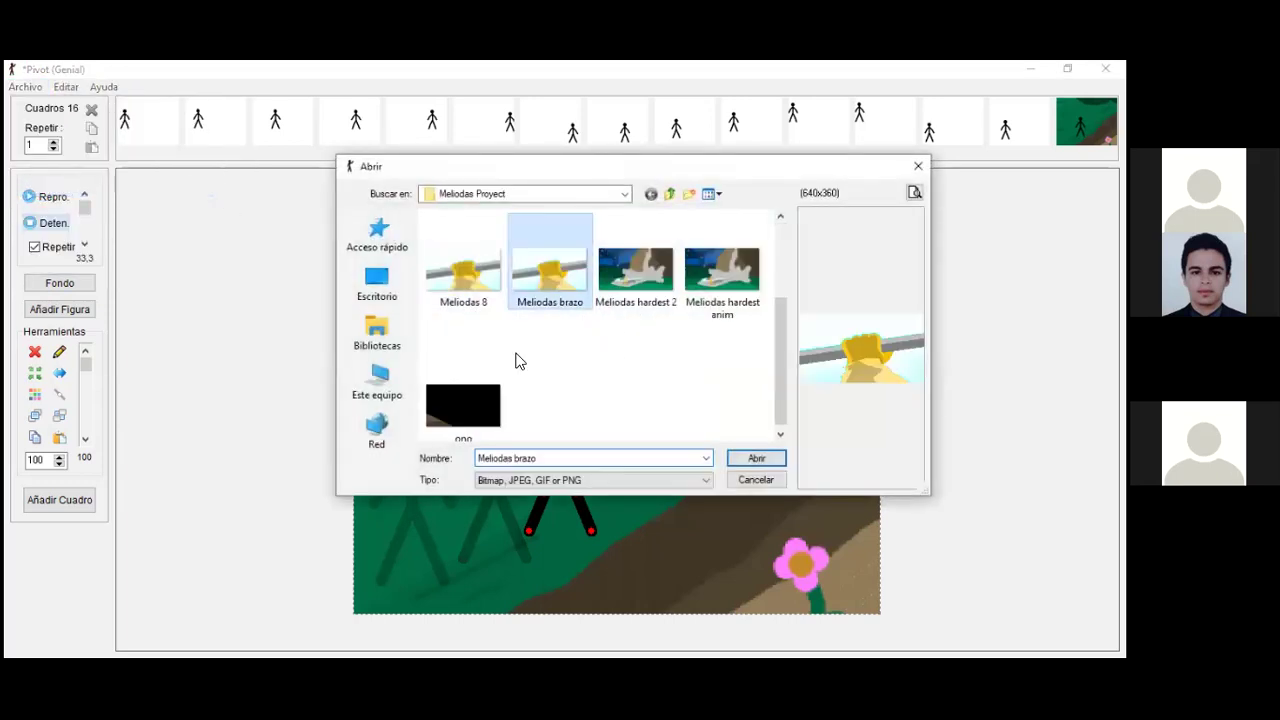
key(Return)
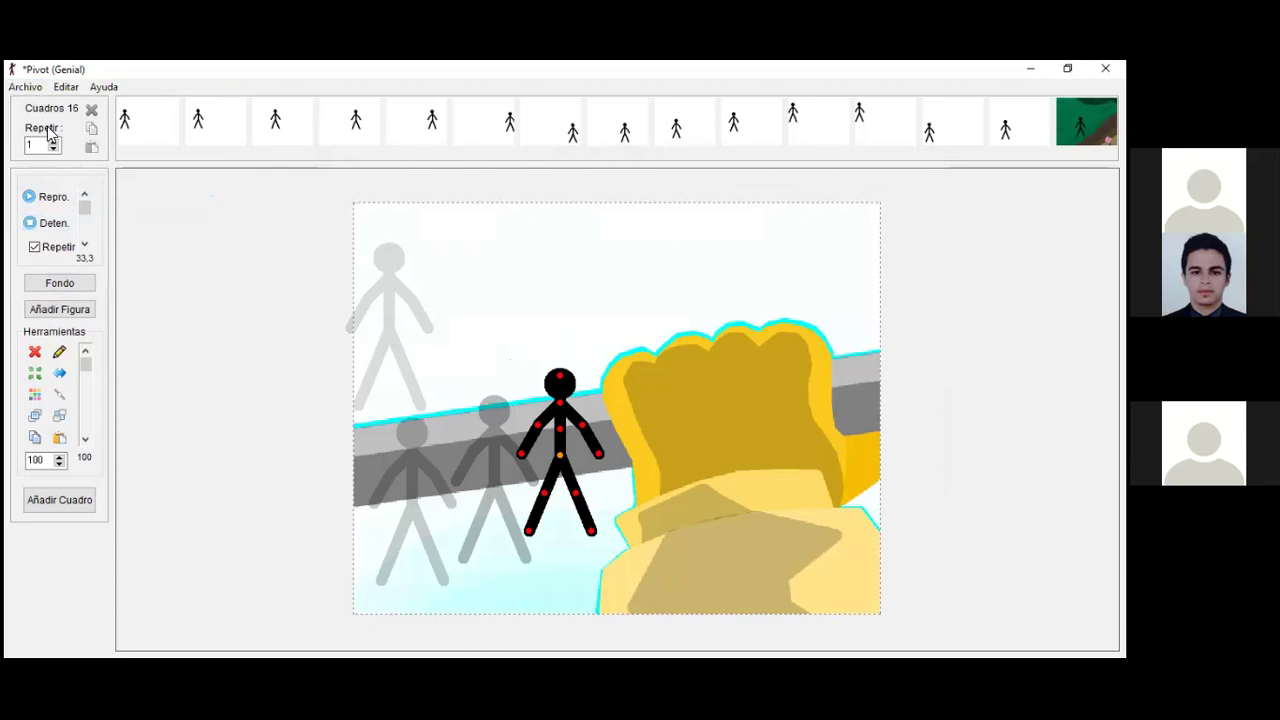
- Preview the stick figure files in the Figures folder, from clock to realistic_man, without loading any of them
click(28, 90)
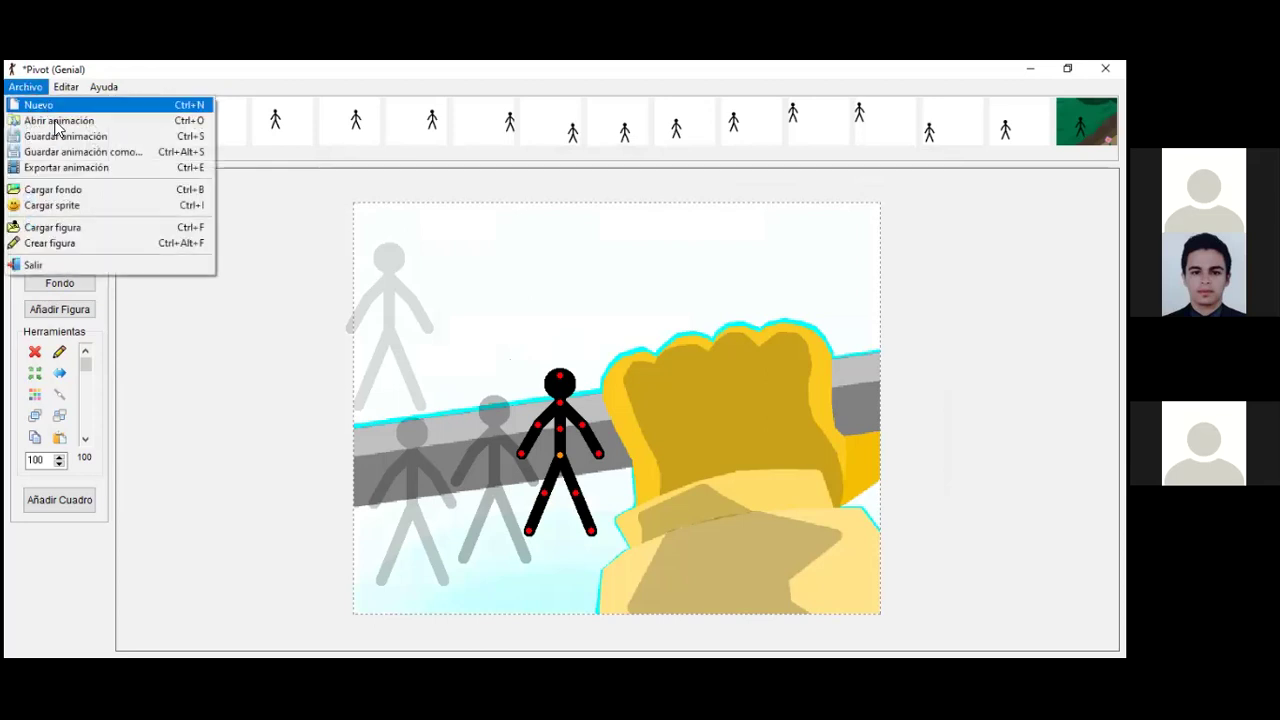
click(62, 230)
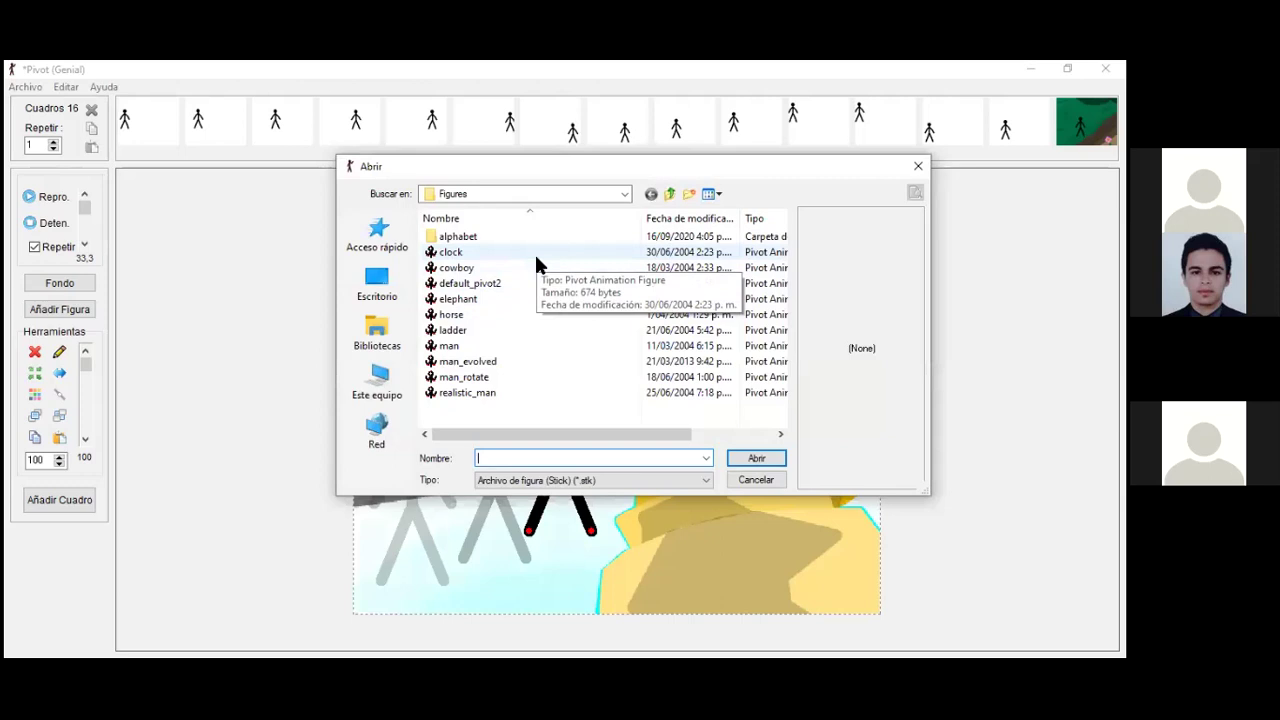
click(484, 256)
click(473, 268)
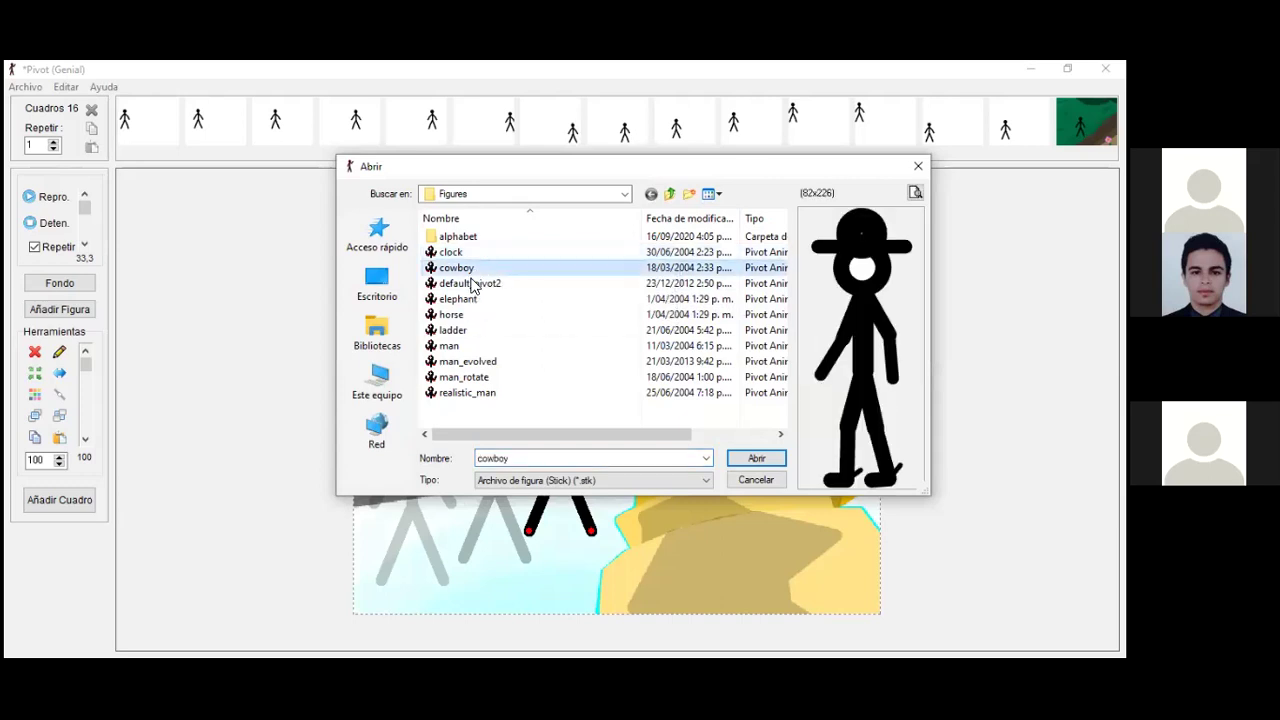
click(474, 285)
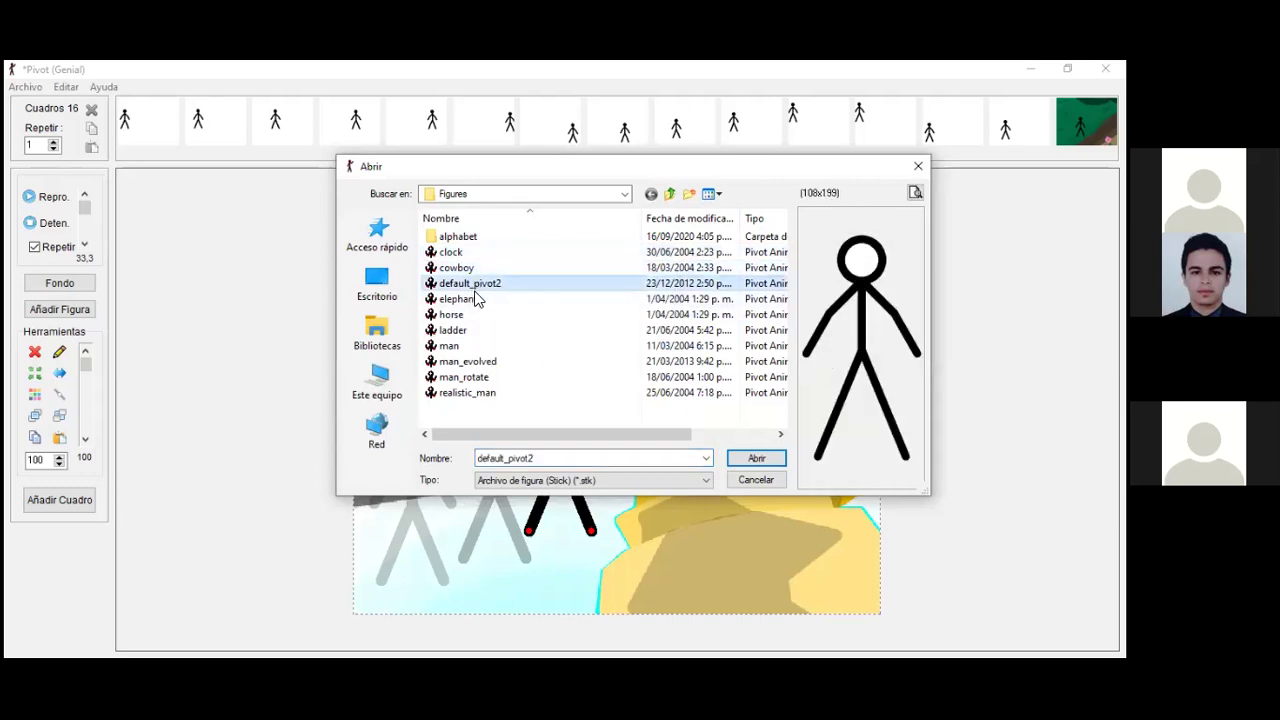
click(474, 301)
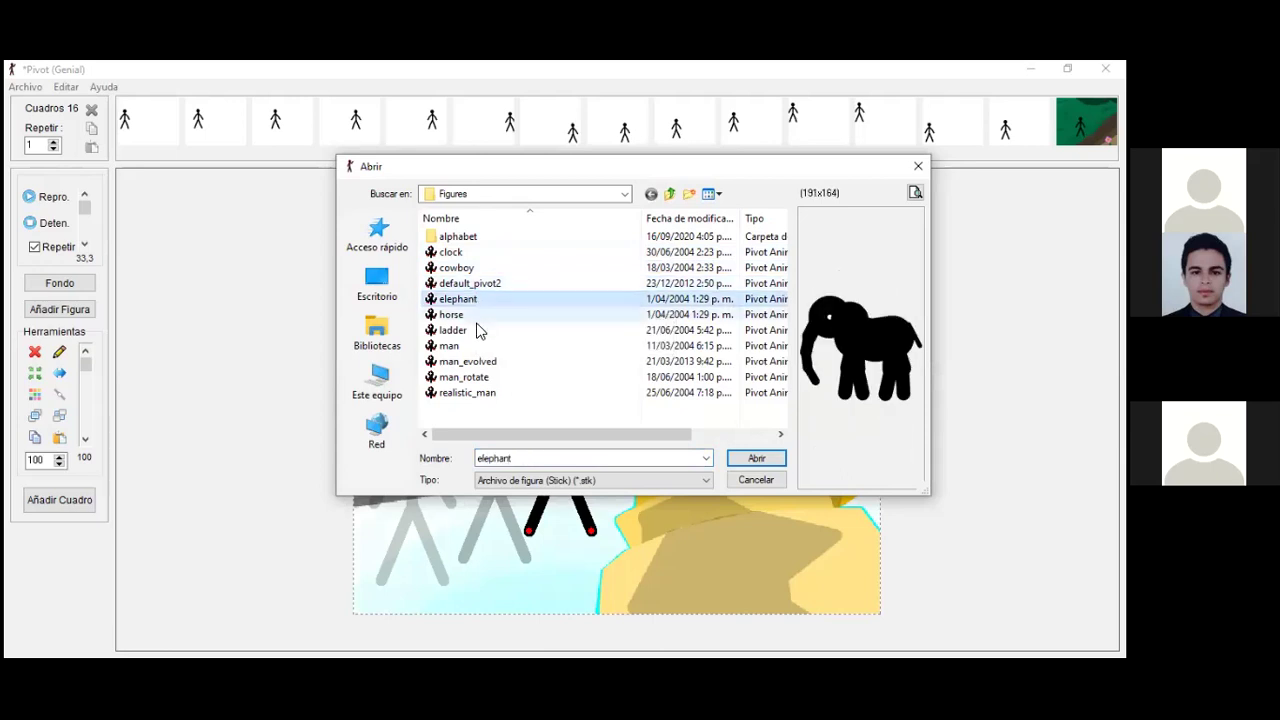
click(476, 319)
click(470, 334)
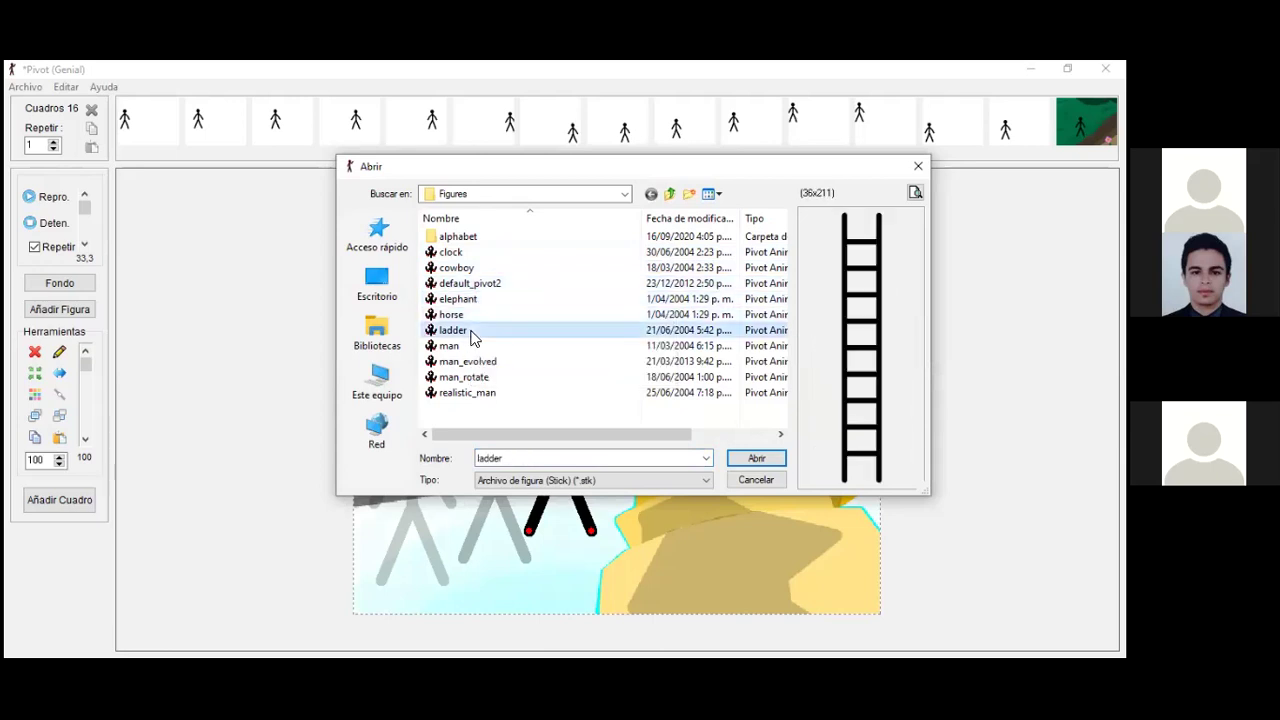
click(465, 348)
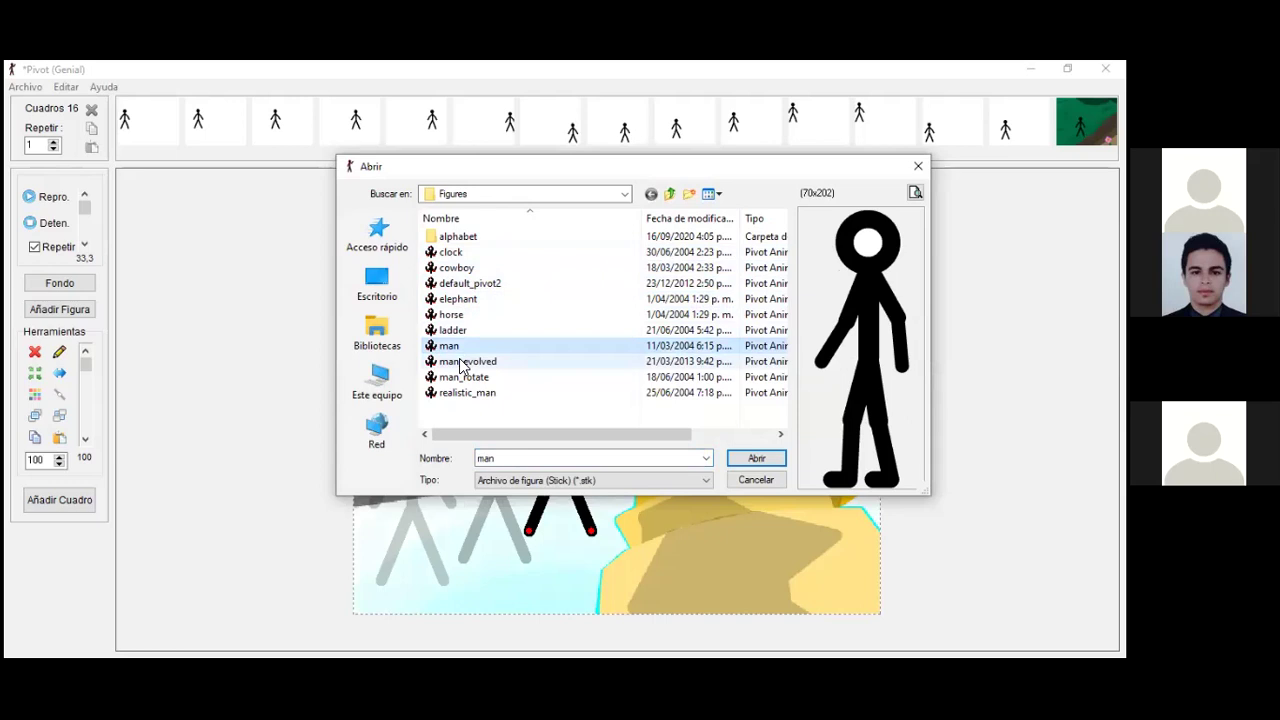
click(461, 363)
click(457, 391)
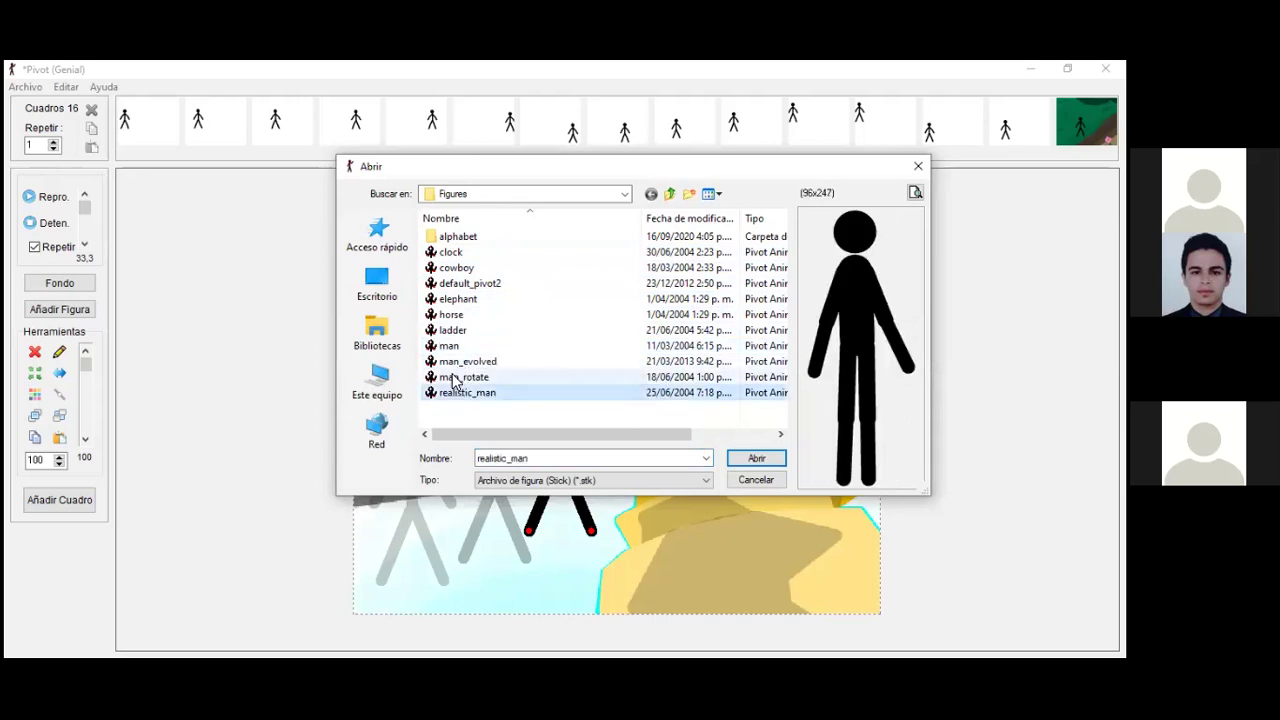
click(455, 378)
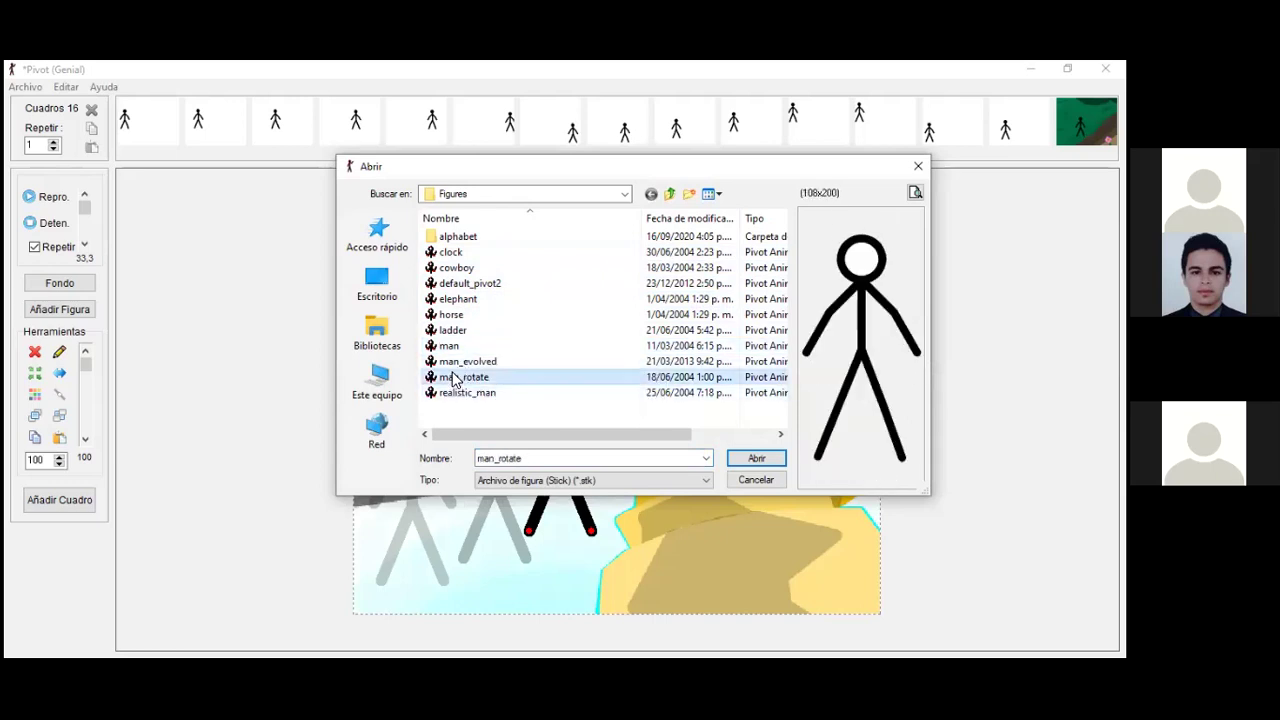
click(757, 481)
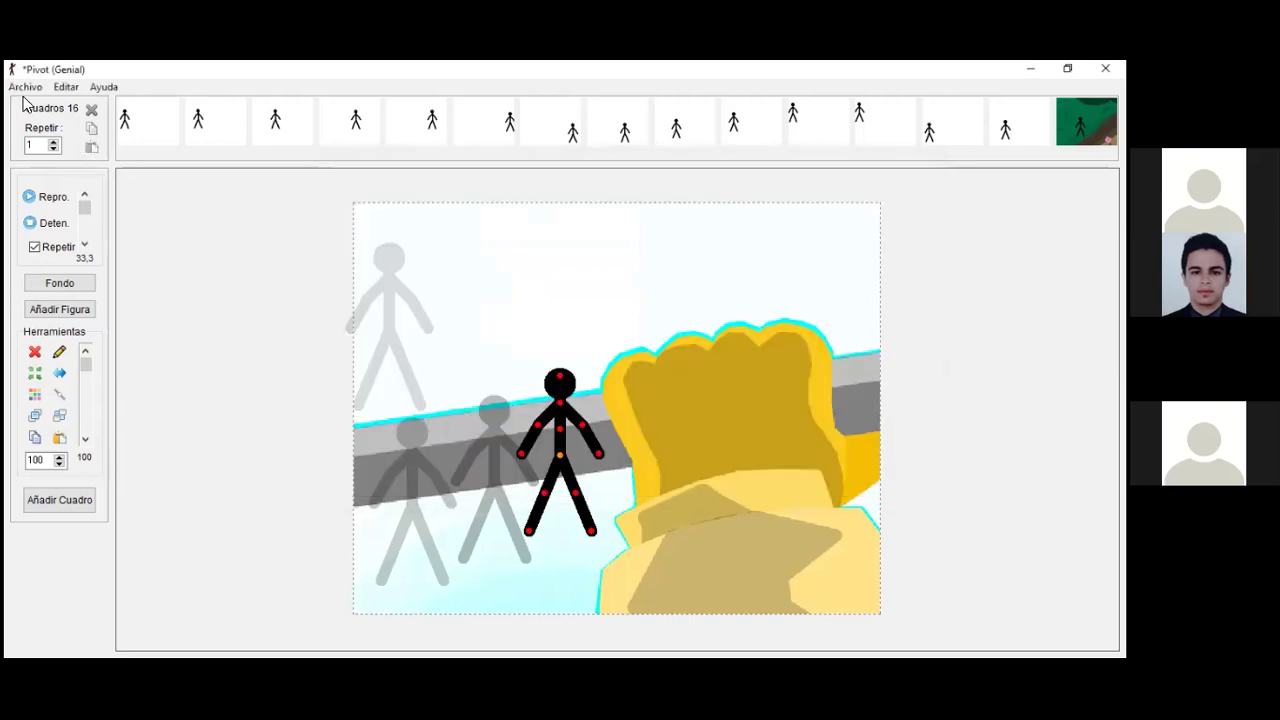
- Start a new animation without saving the current project and delete the default stick figure from the canvas
click(26, 87)
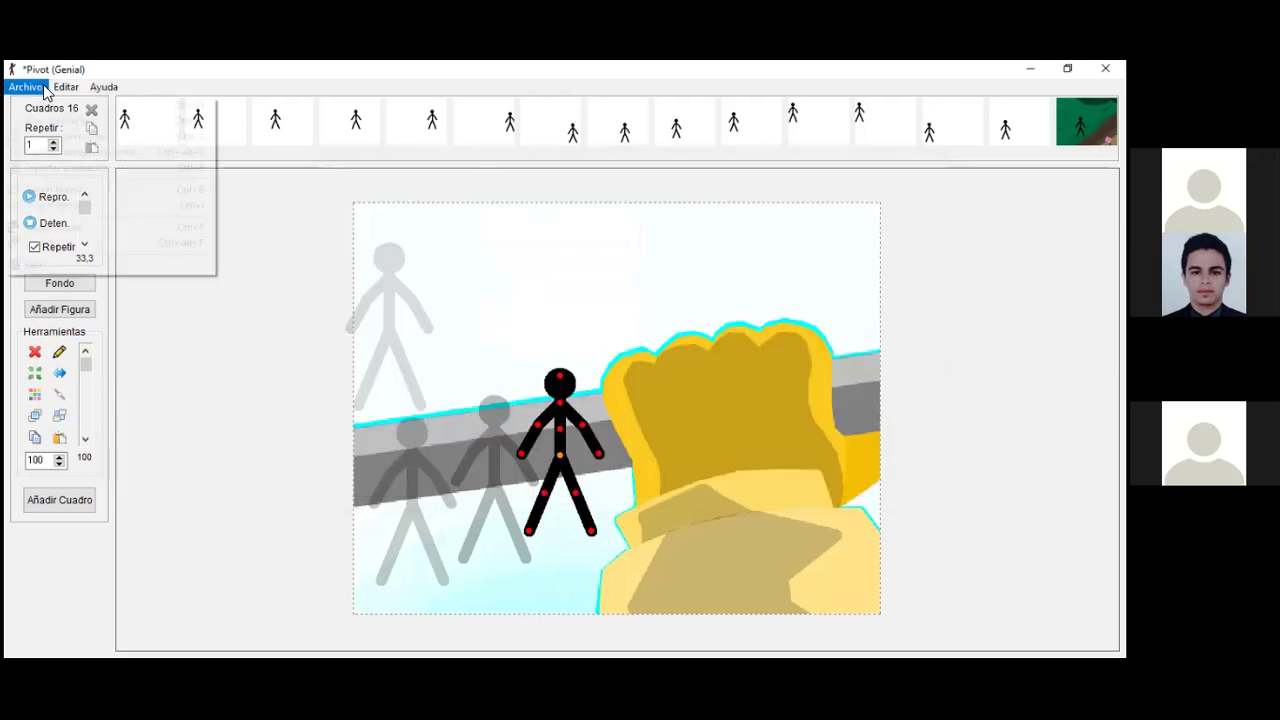
mouse_move(66, 87)
click(30, 104)
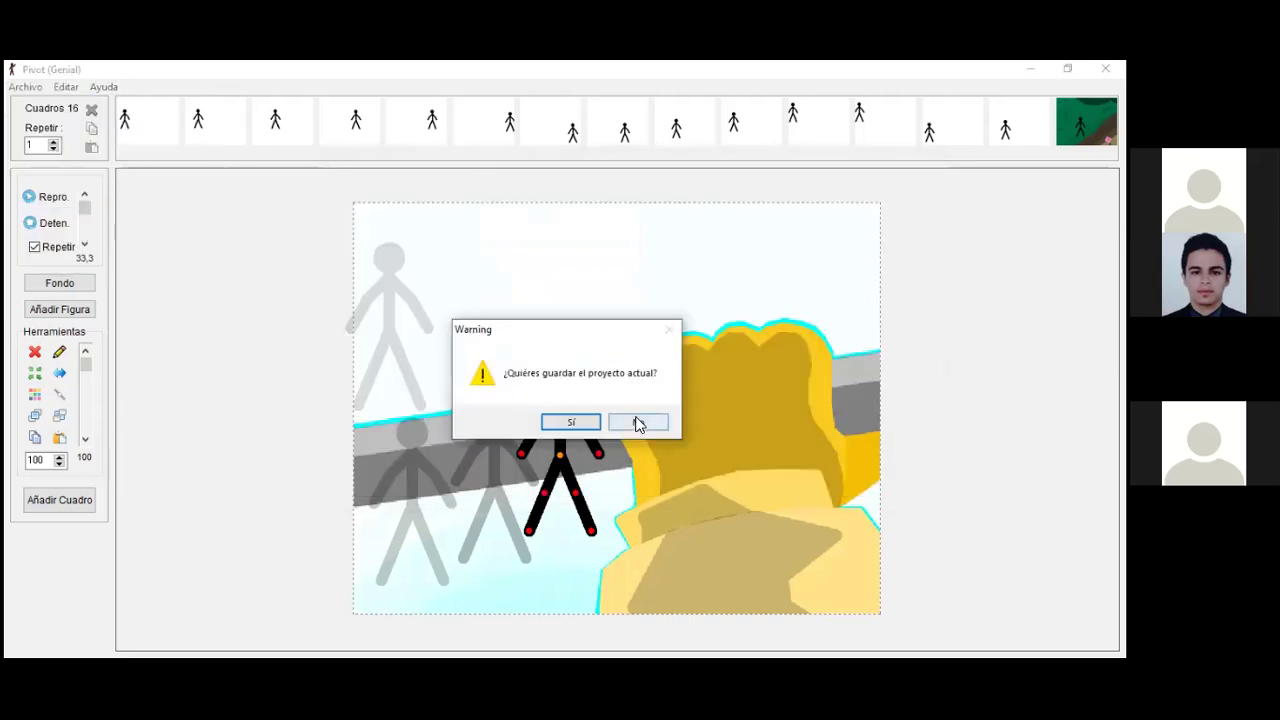
click(638, 423)
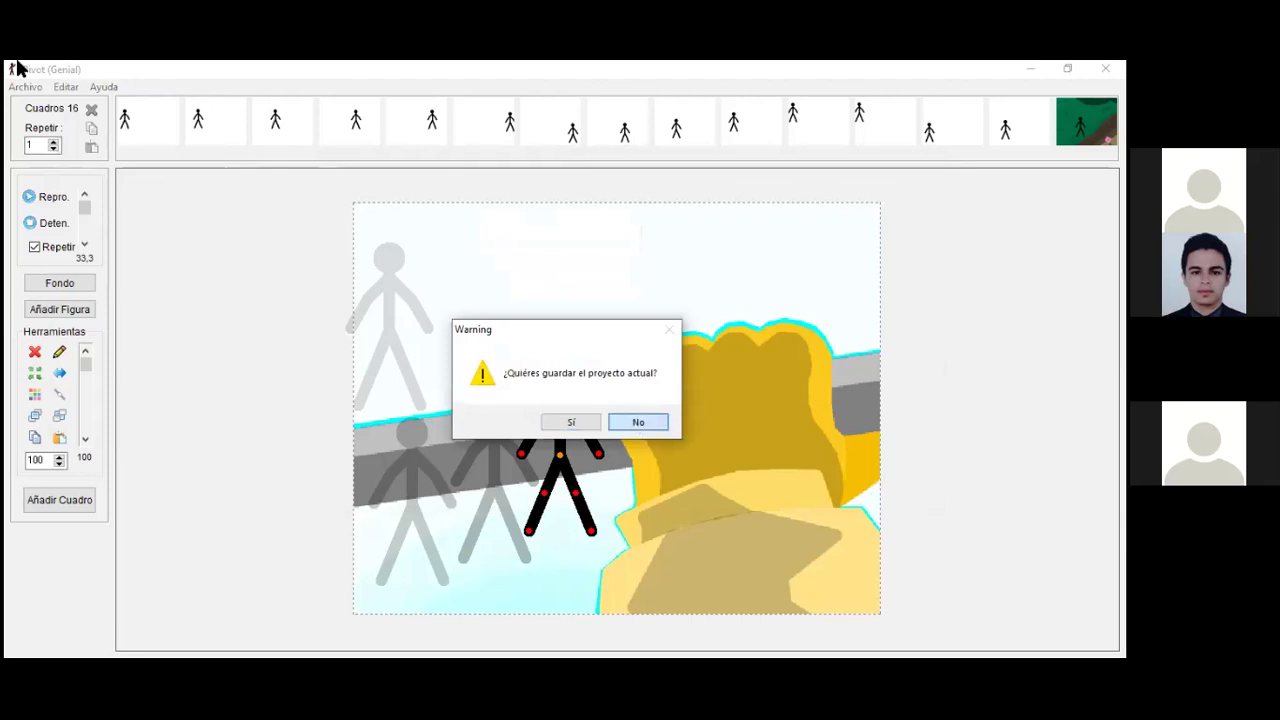
click(31, 348)
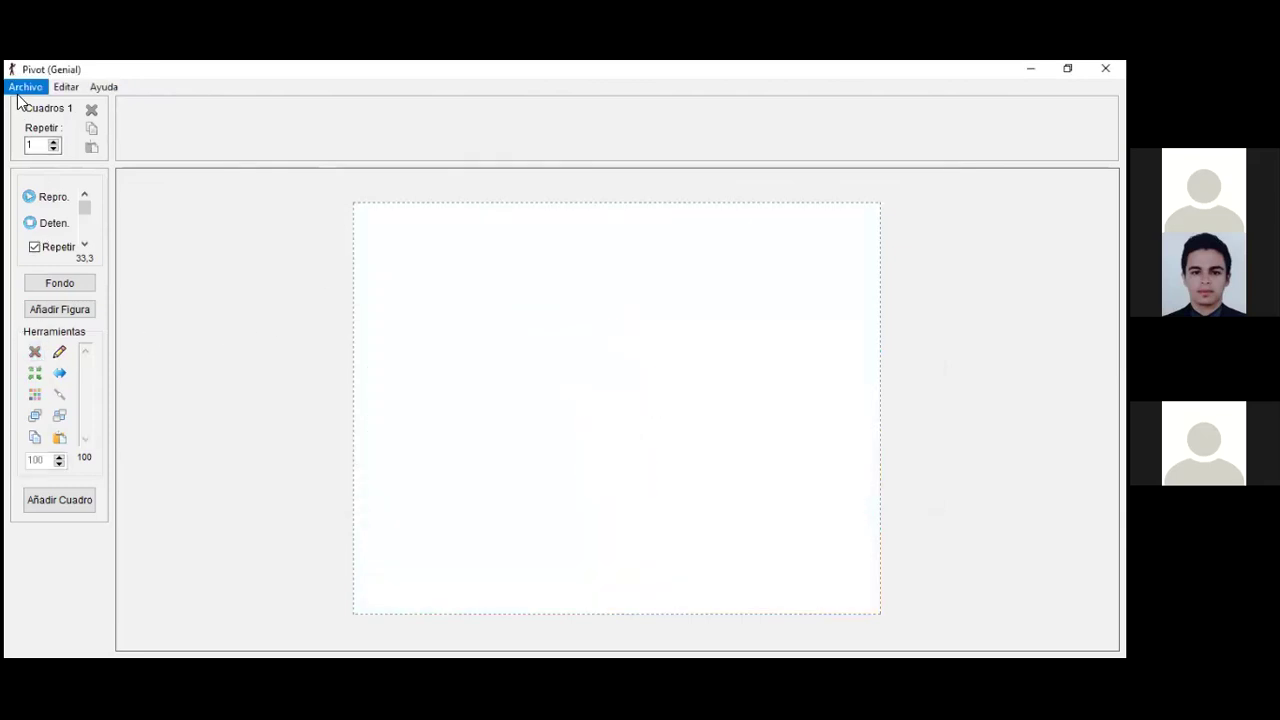
- Load the "elephant" figure from the Figures folder onto the empty canvas
click(26, 88)
click(66, 227)
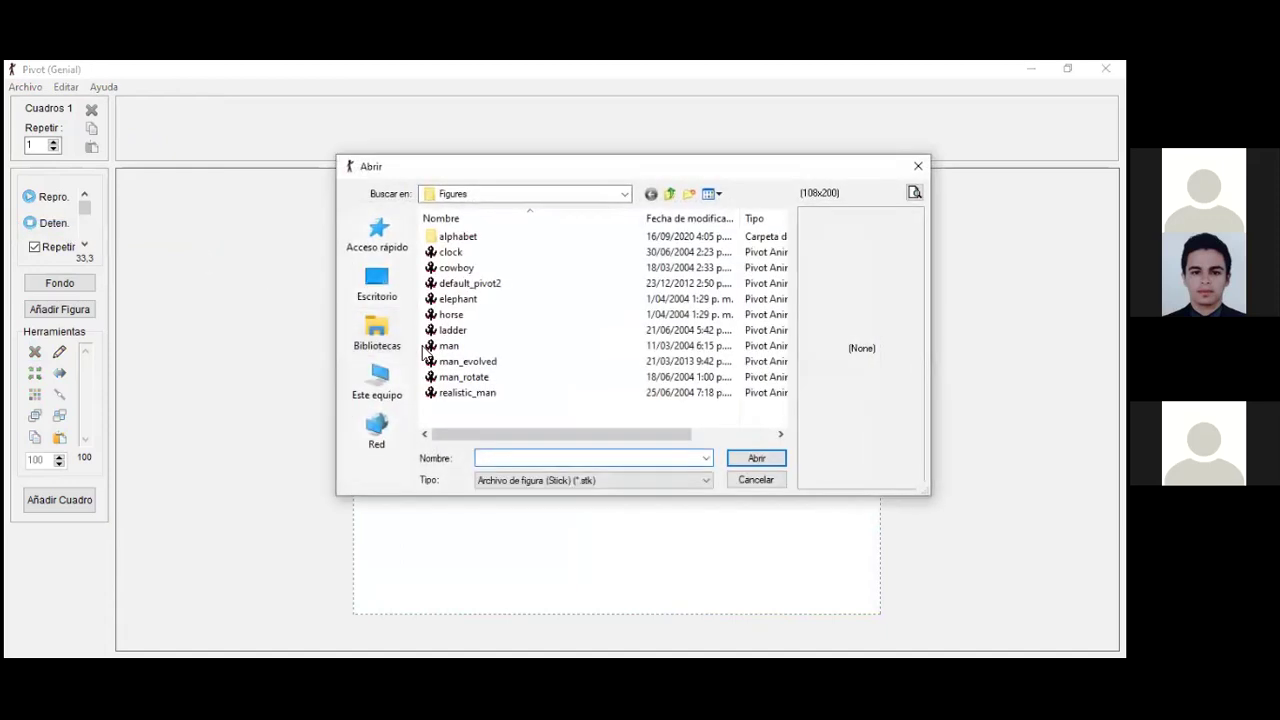
double_click(458, 299)
- Pose the elephant by raising its trunk and swinging its tail and hind leg backward, and shift the whole figure toward the canvas centre
mouse_move(617, 411)
mouse_down()
mouse_move(678, 409)
mouse_move(610, 412)
mouse_move(595, 400)
mouse_up()
drag(681, 394, 683, 371)
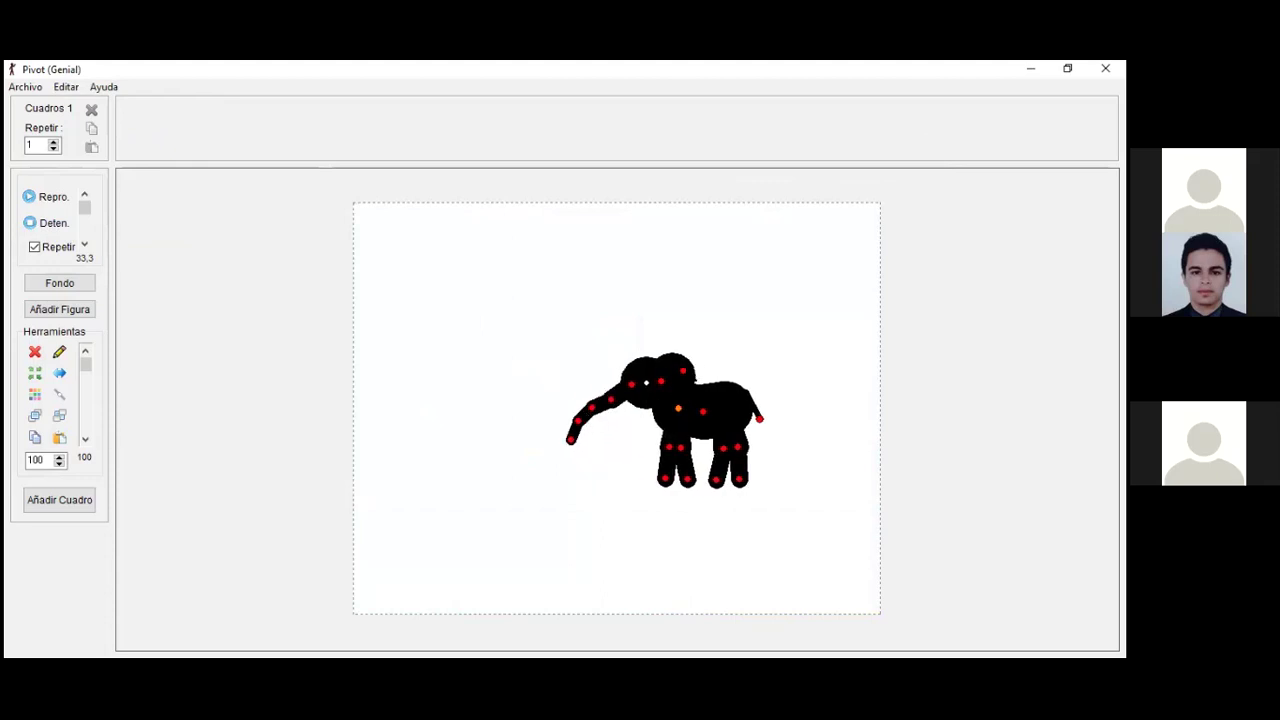
mouse_move(761, 419)
mouse_down()
mouse_move(771, 409)
mouse_move(740, 445)
mouse_move(749, 439)
mouse_up()
drag(655, 388, 583, 381)
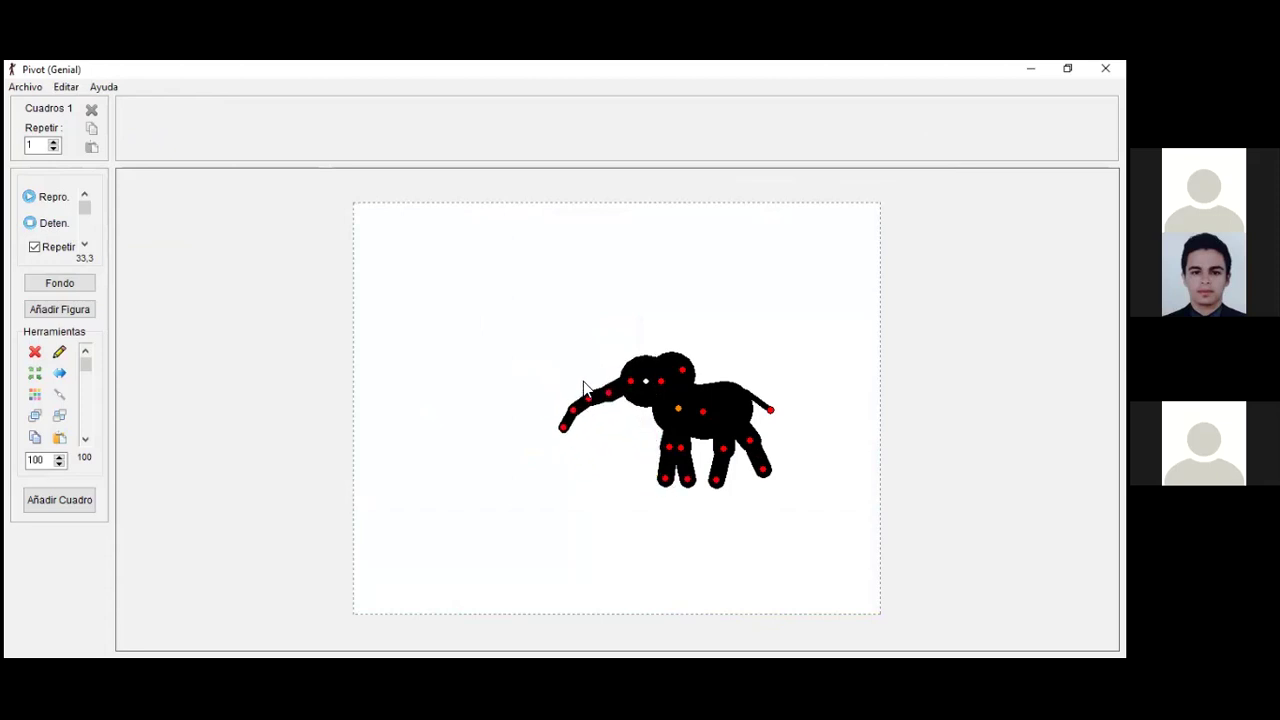
drag(678, 412, 602, 428)
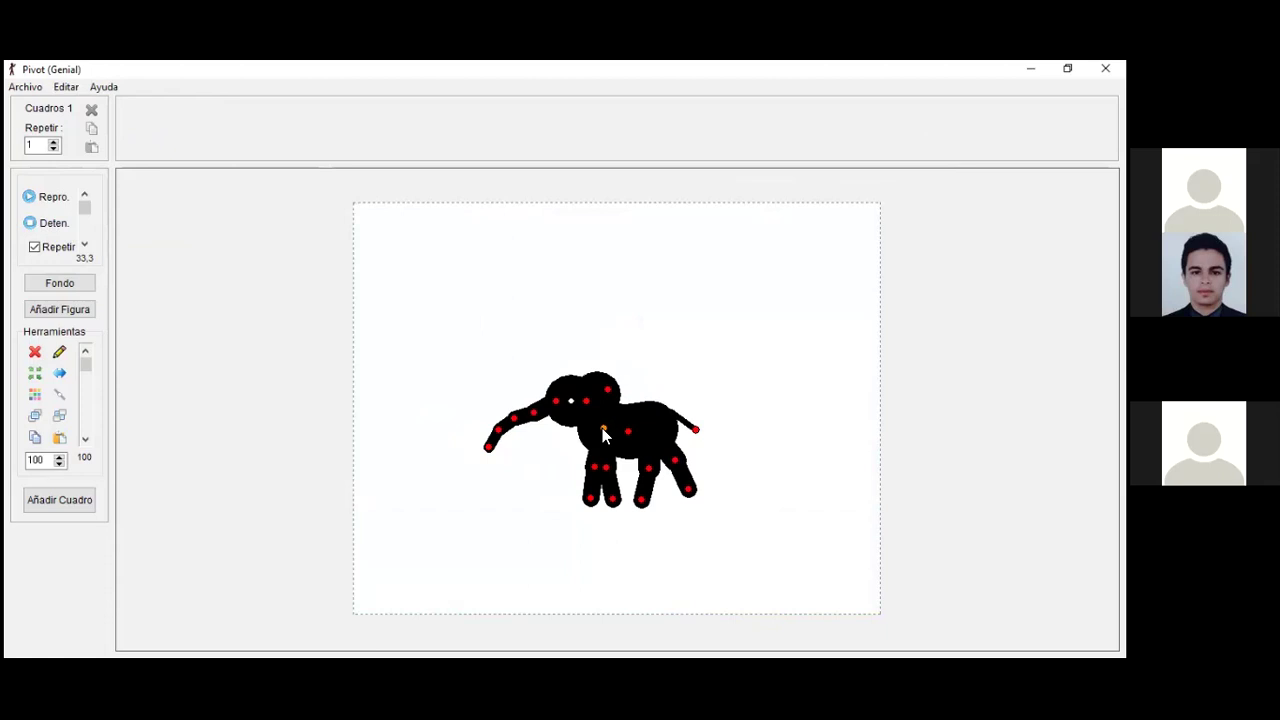
click(26, 89)
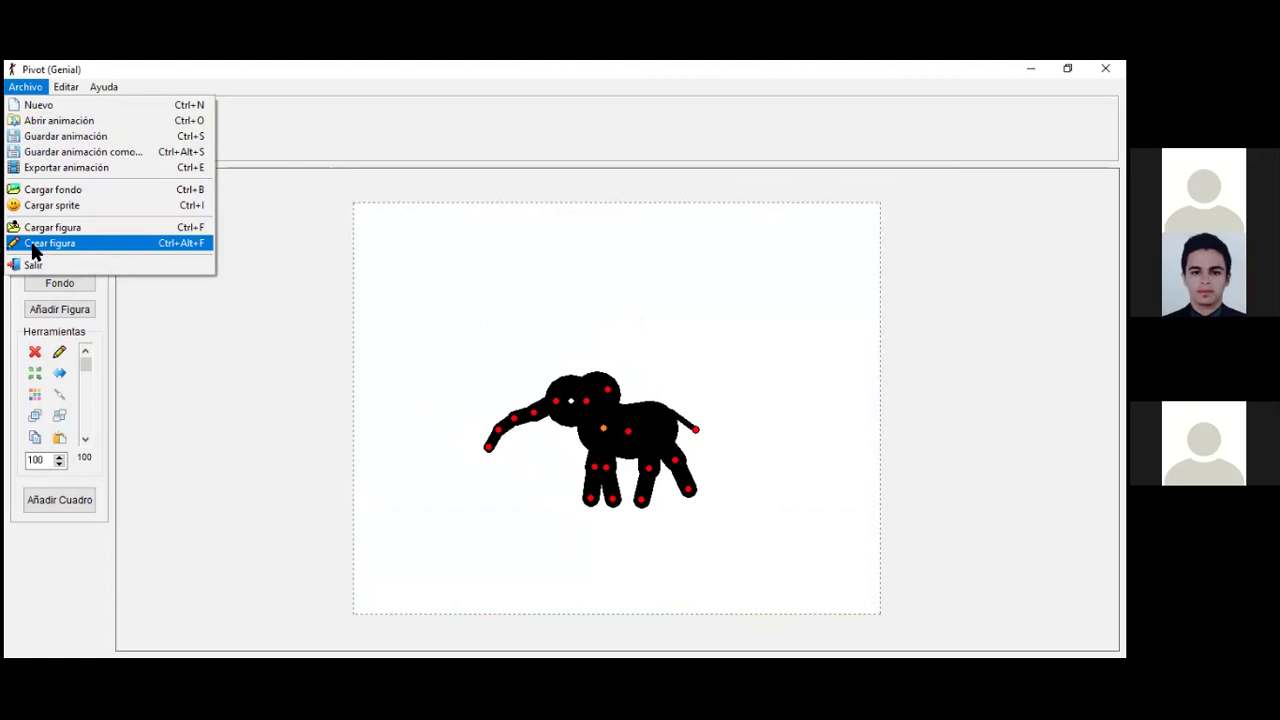
click(150, 324)
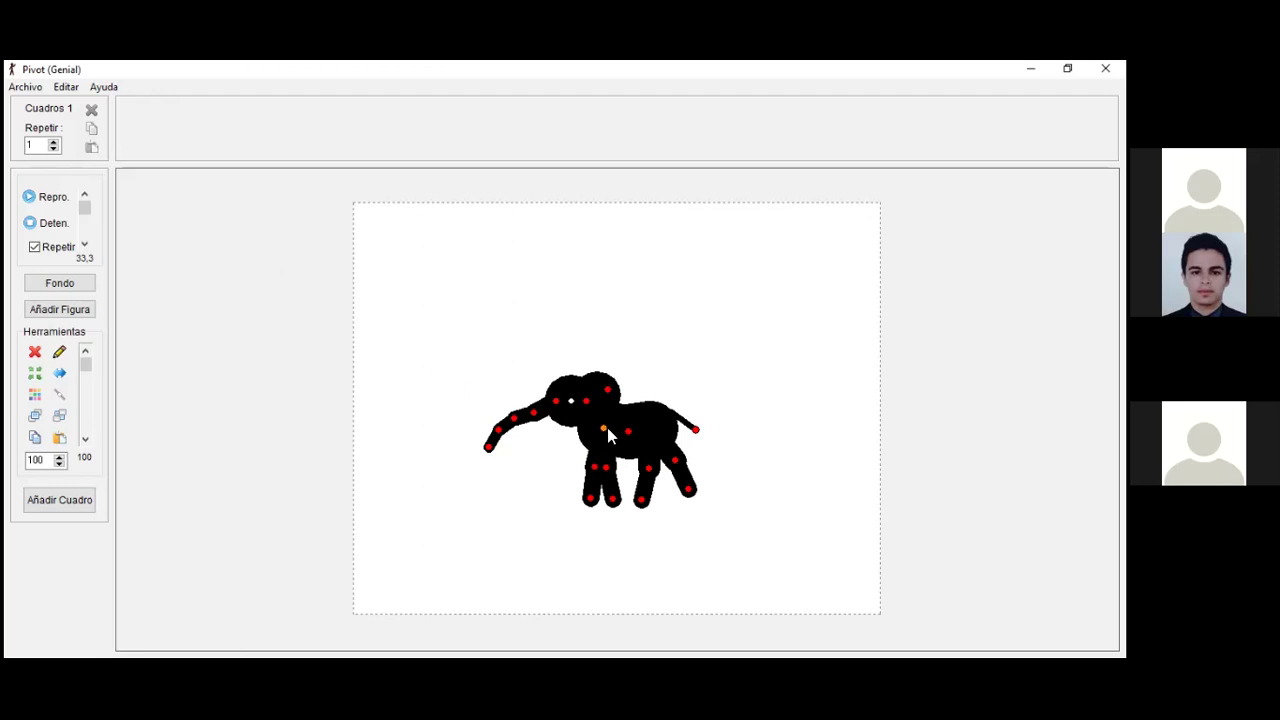
- Move the whole elephant to the canvas's upper-left corner and back to the centre
drag(603, 428, 401, 260)
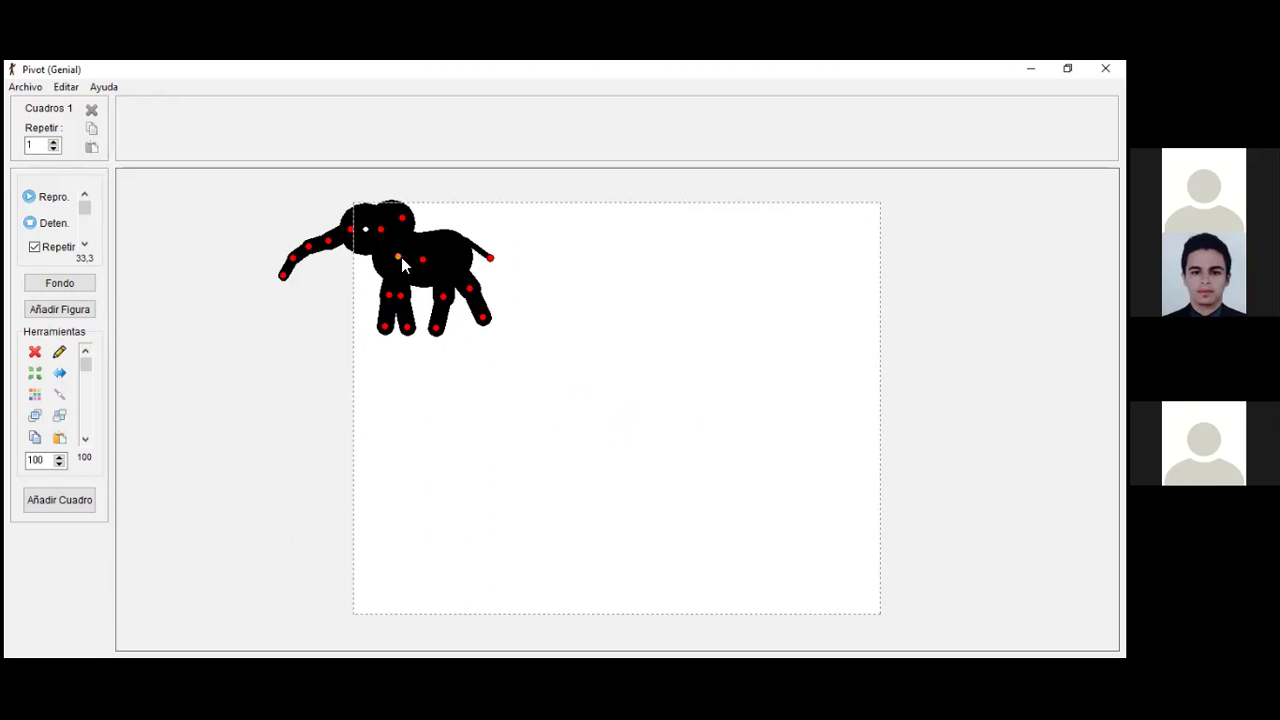
drag(397, 253, 606, 400)
- Open the saved animation "Run tutorial" from the Mini anims folder
click(30, 93)
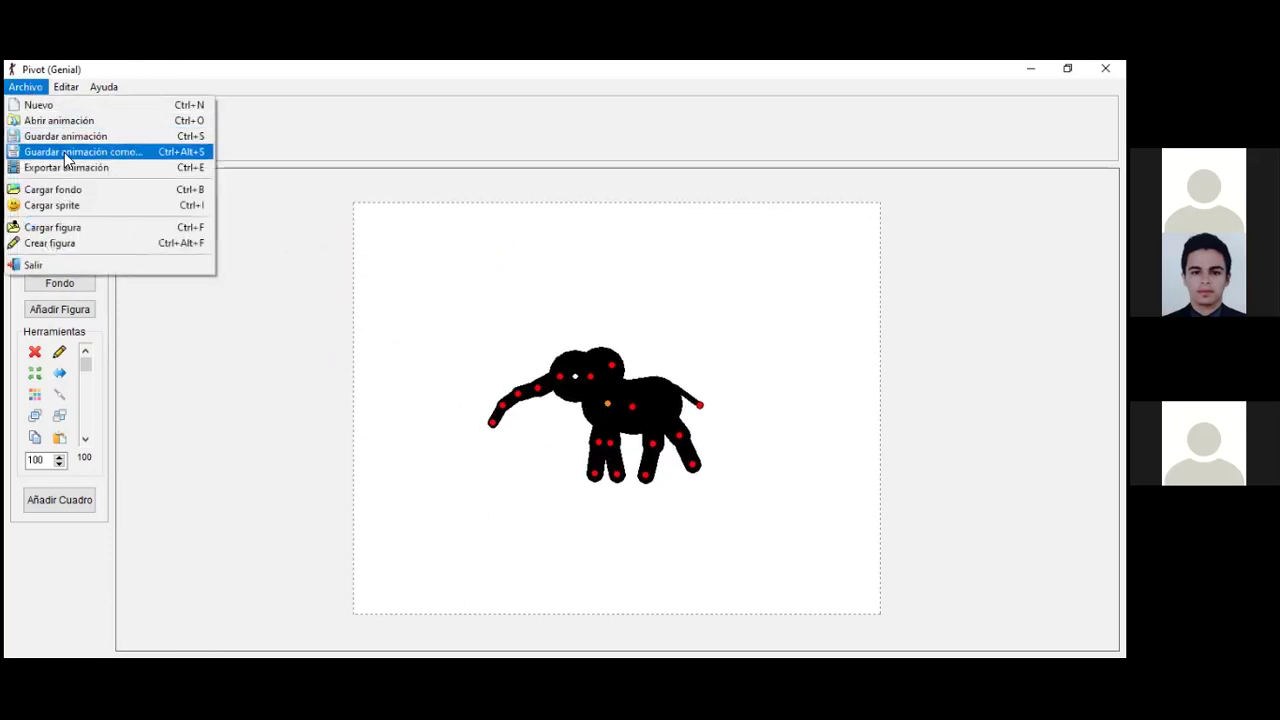
click(55, 121)
click(670, 193)
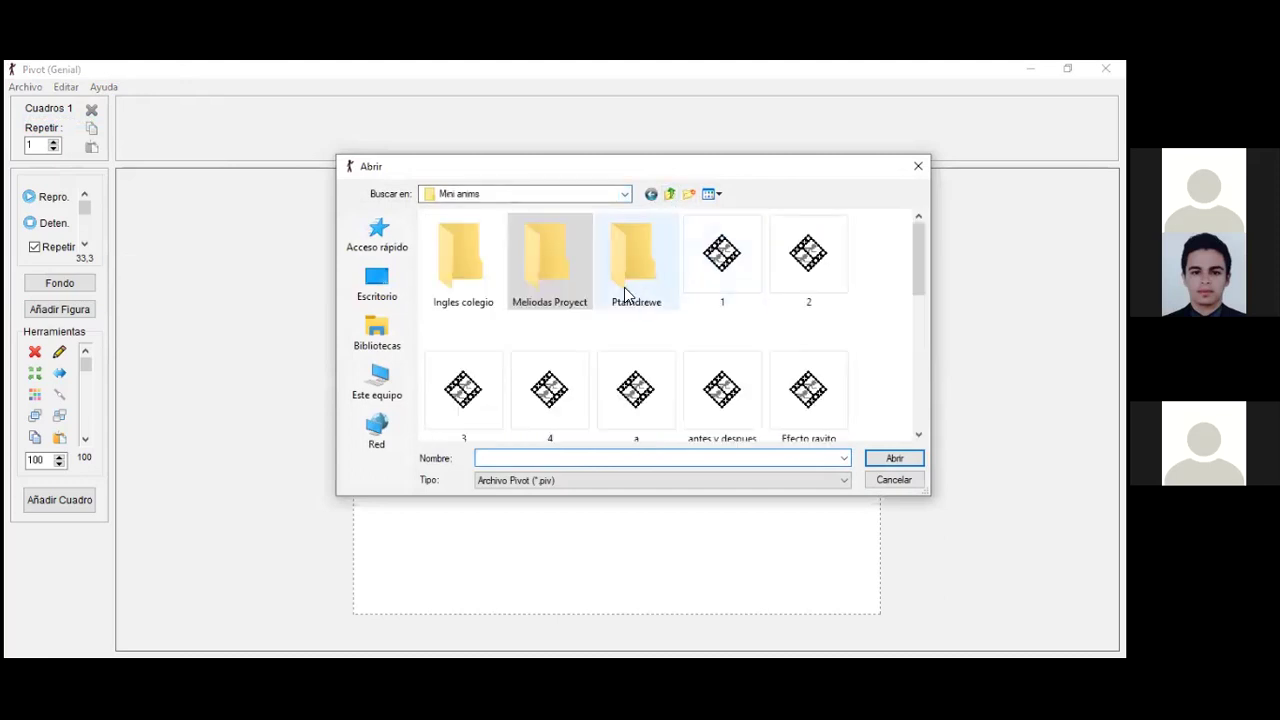
scroll(745, 268, down, 3)
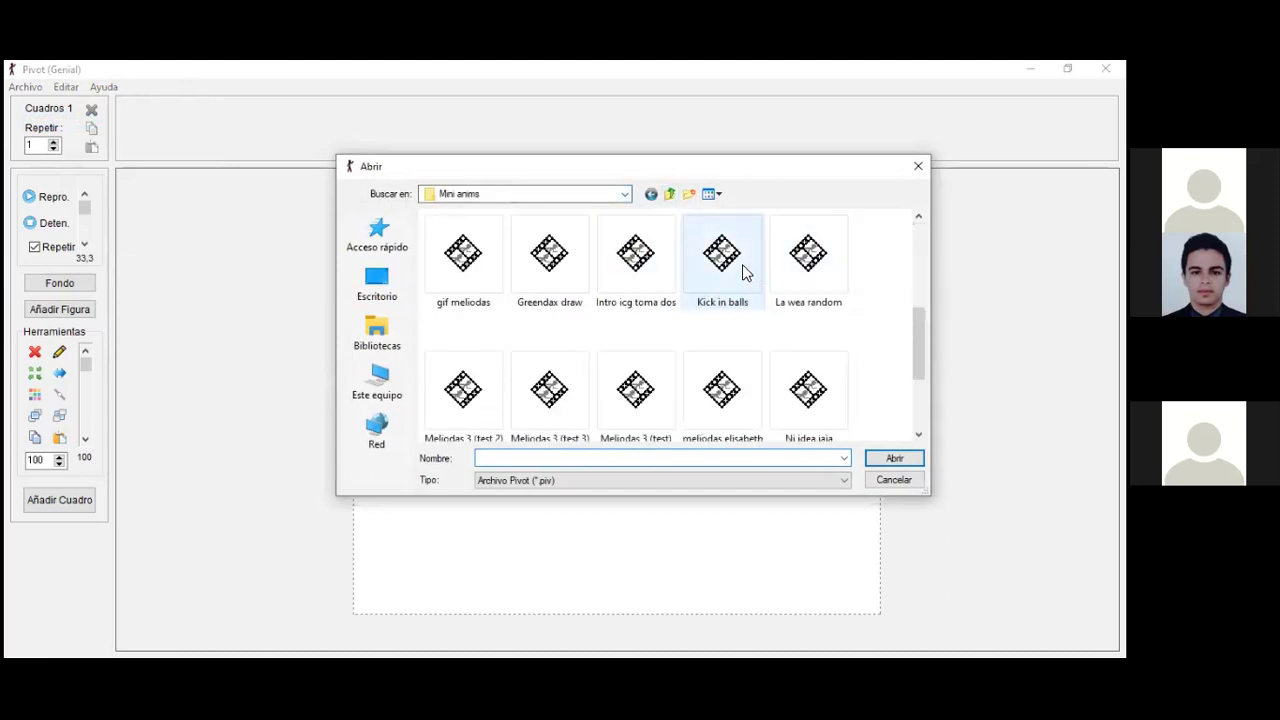
scroll(655, 293, down, 2)
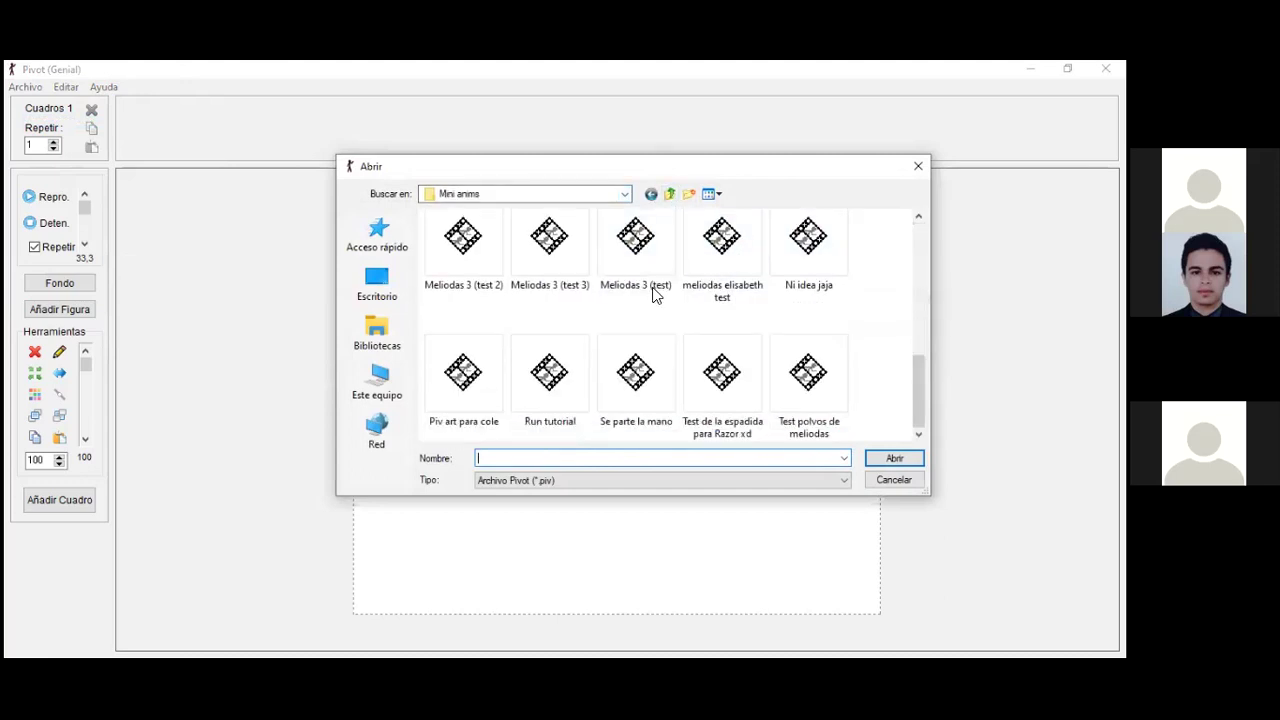
double_click(579, 349)
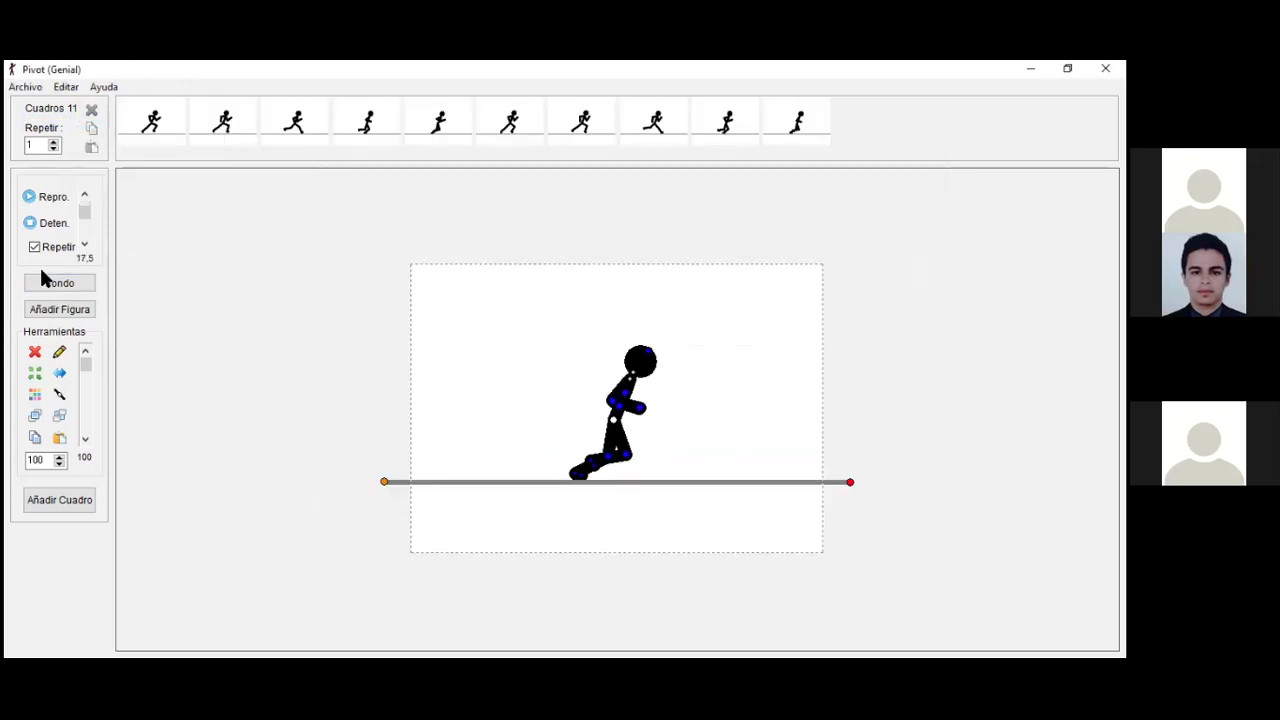
- Play the opened running animation and stop the playback
click(50, 198)
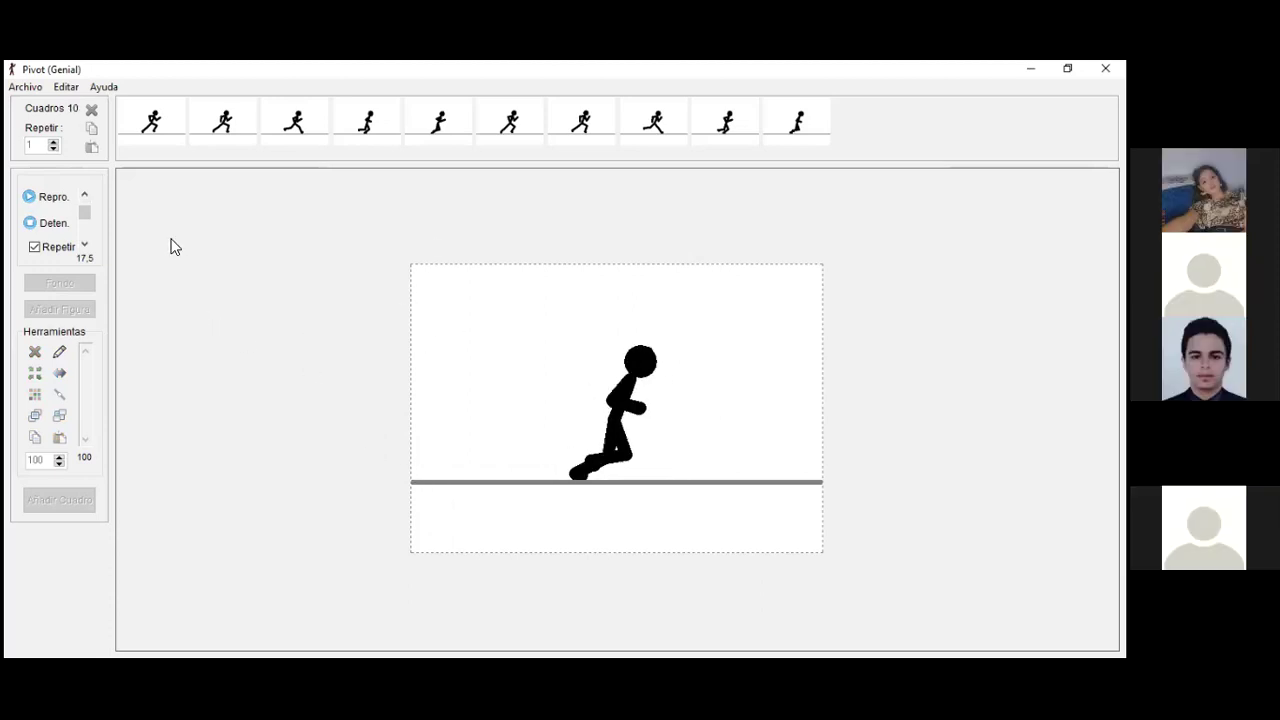
click(53, 223)
- Open the saved animation "Greendax draw" from the Mini anims folder and play it
click(17, 89)
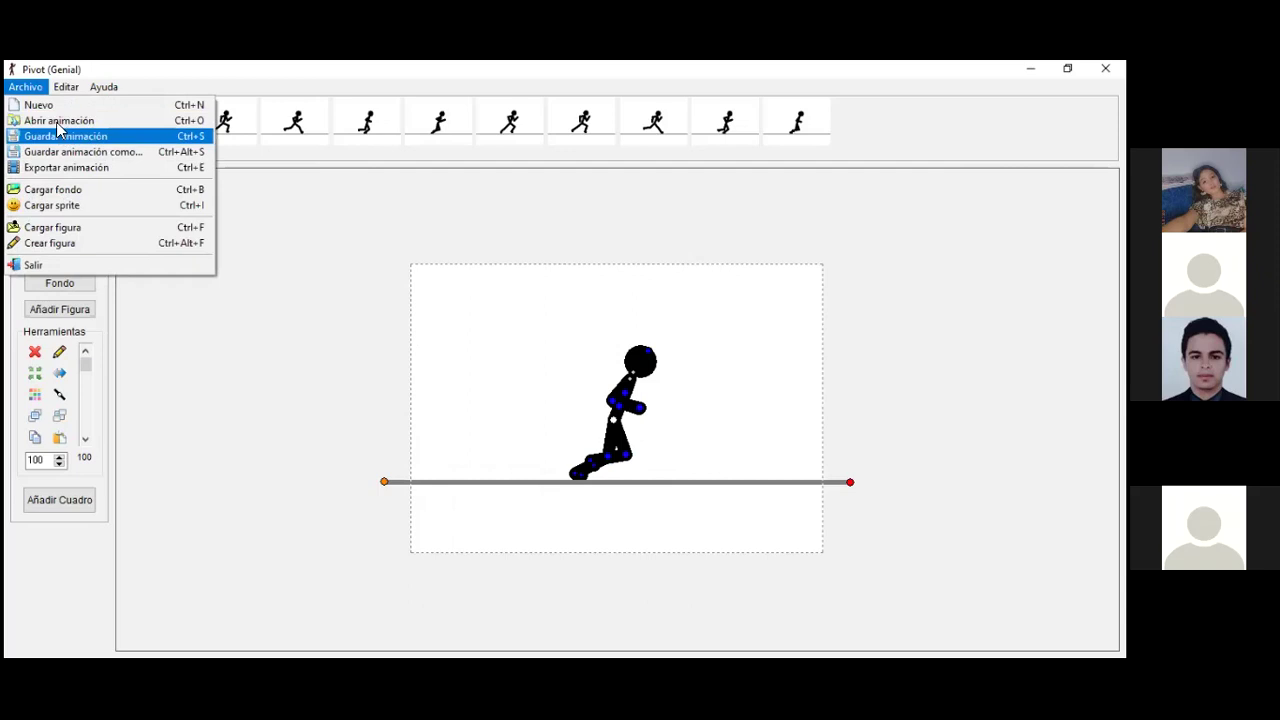
click(45, 118)
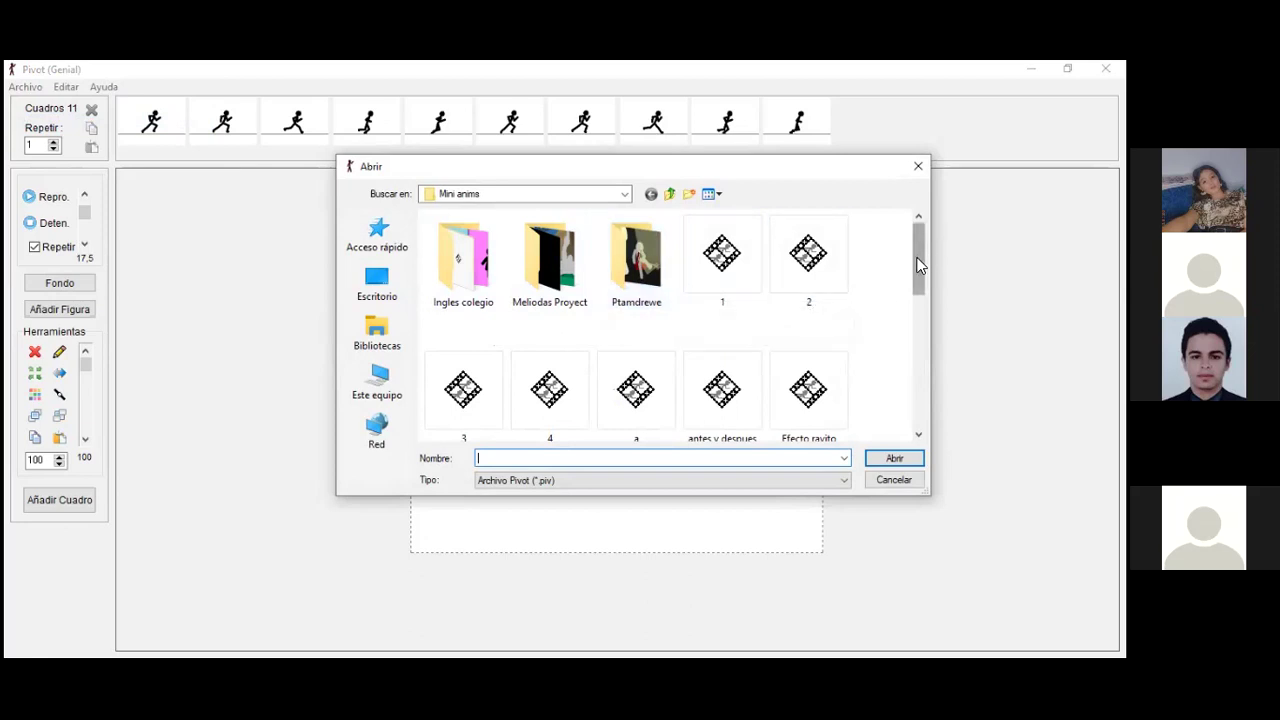
drag(920, 265, 911, 337)
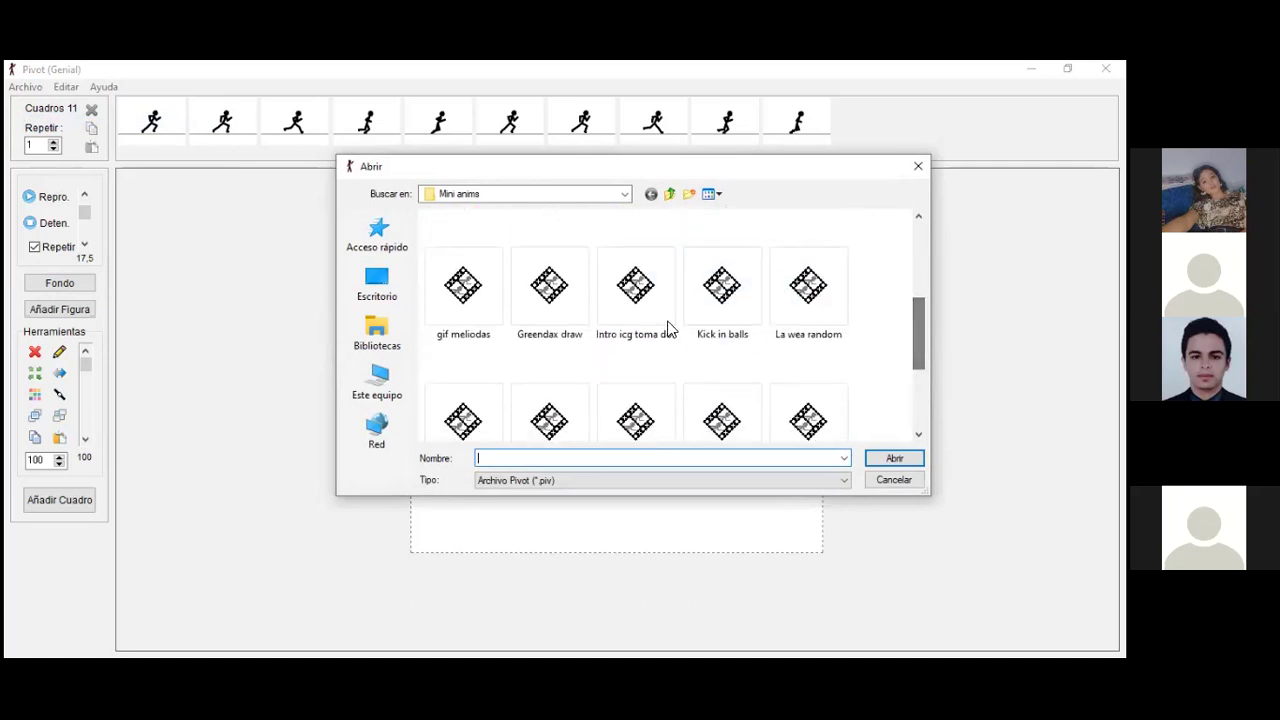
double_click(553, 288)
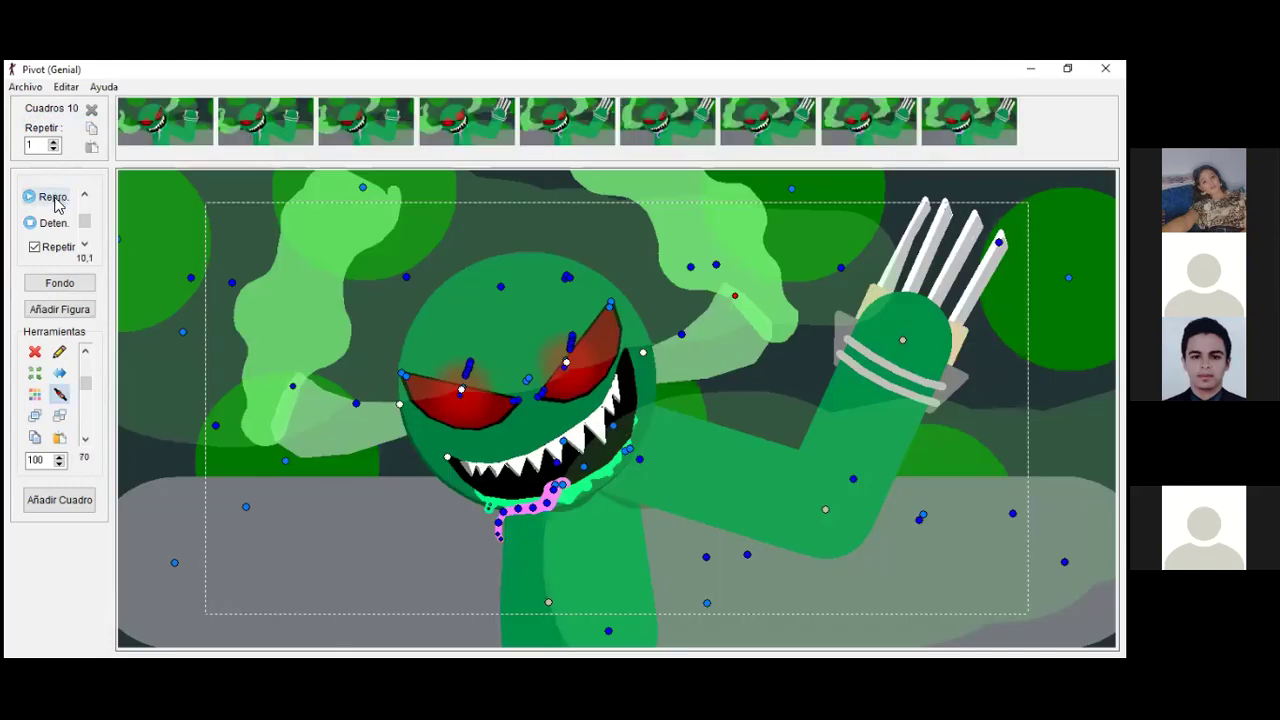
click(50, 198)
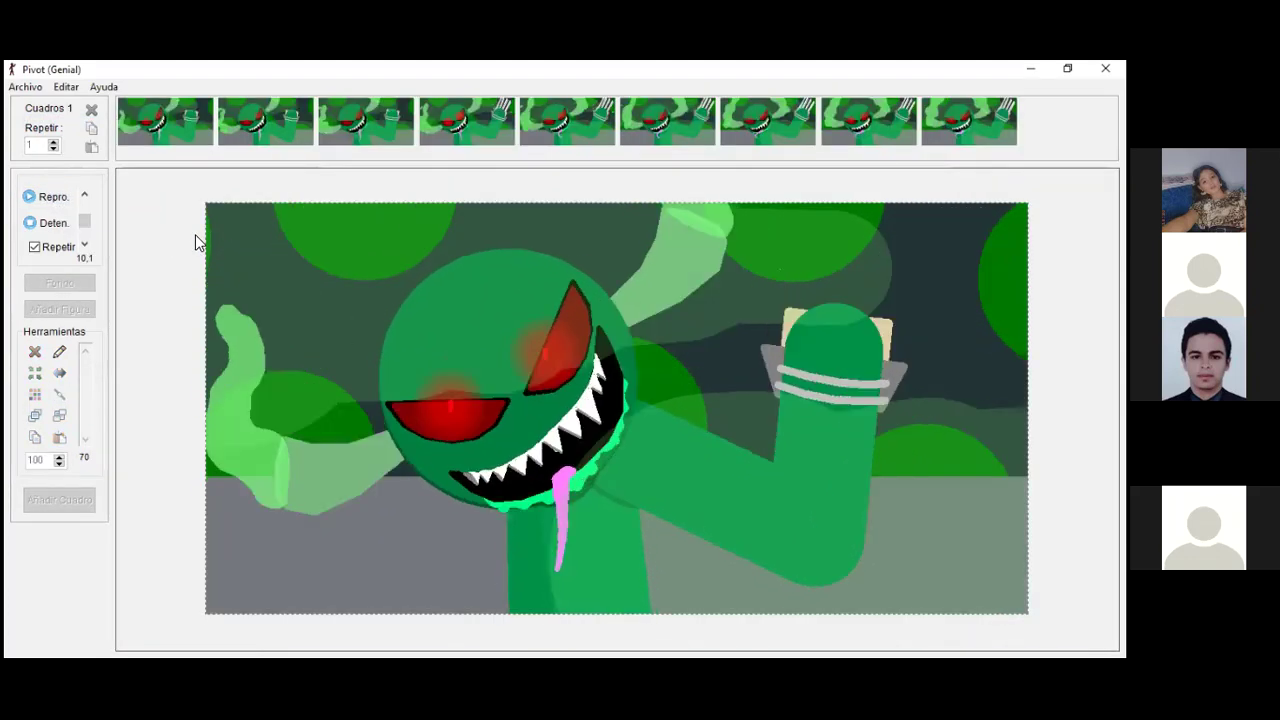
click(195, 240)
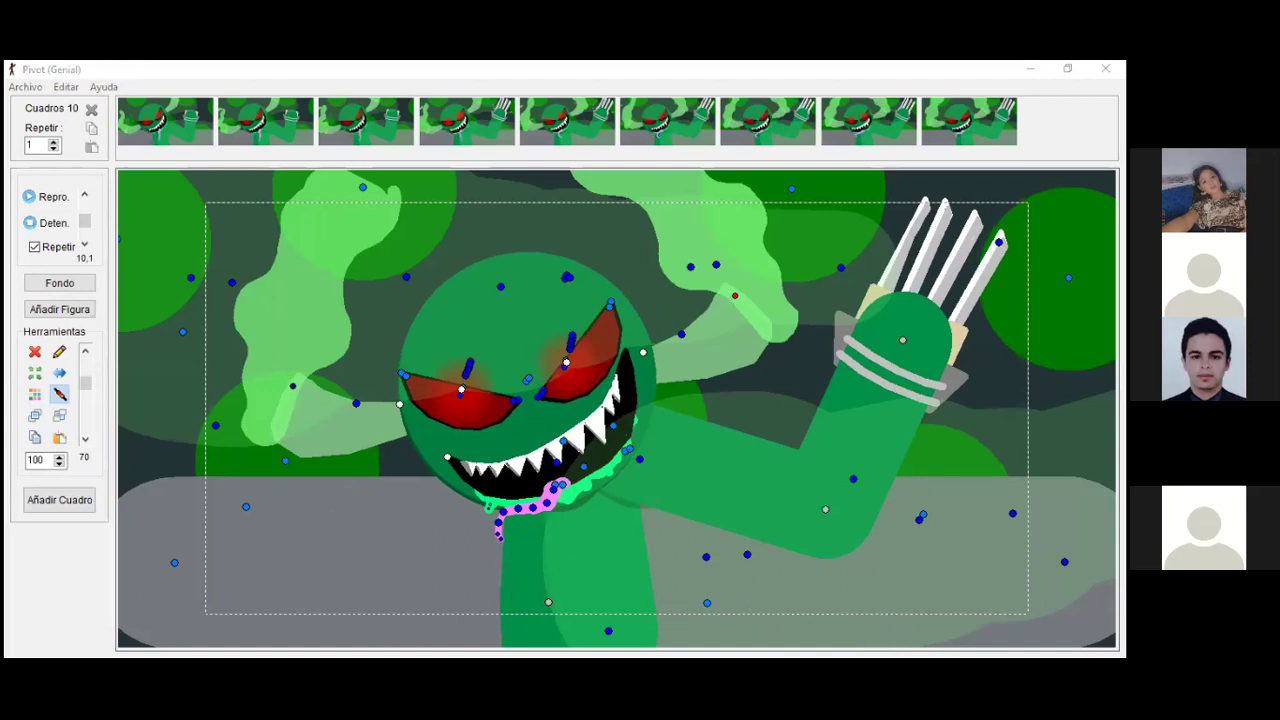
click(549, 114)
click(26, 87)
click(195, 199)
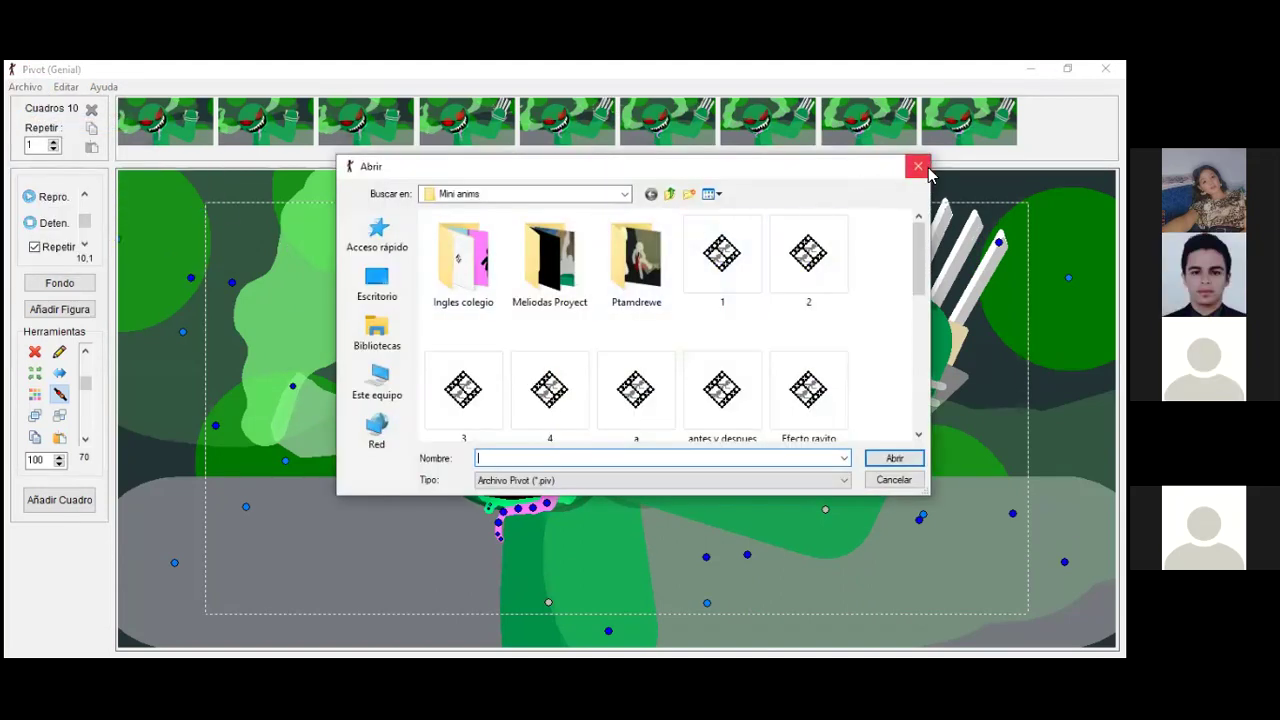
click(926, 172)
- Start a new animation and add two frames while tilting the default stick figure's head slightly to the right
click(26, 87)
click(40, 102)
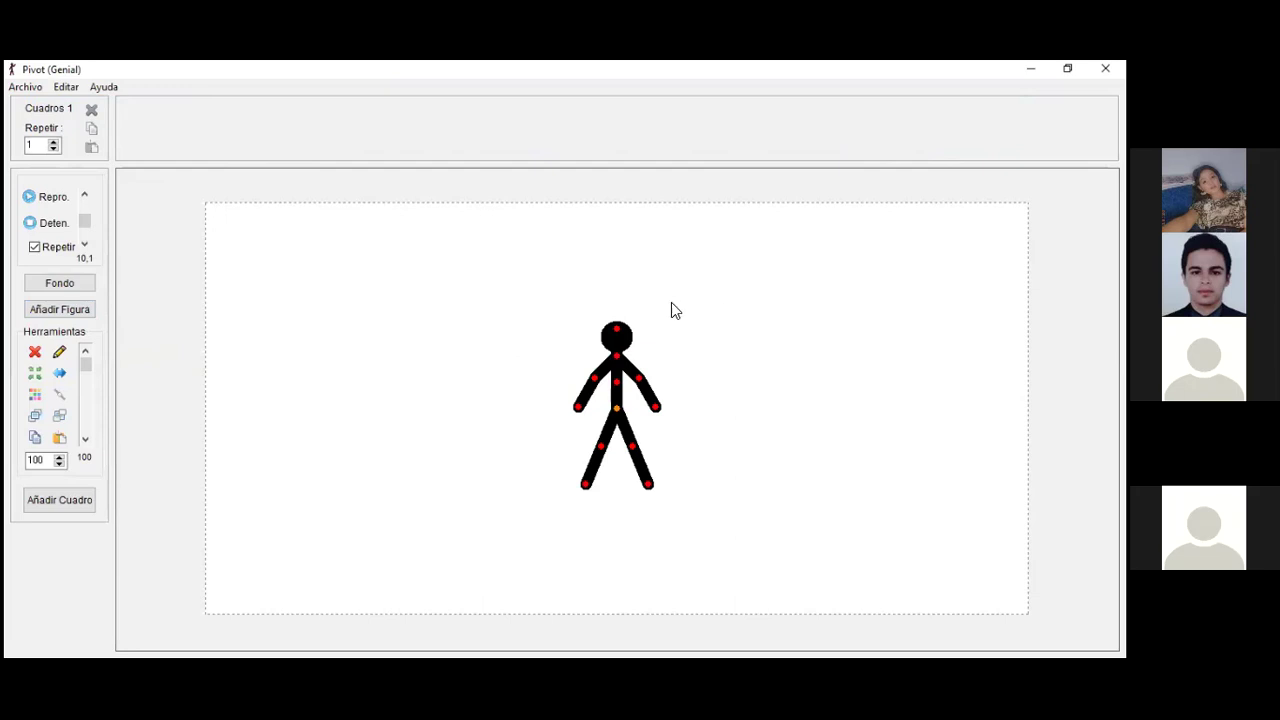
drag(614, 328, 637, 316)
key(Return)
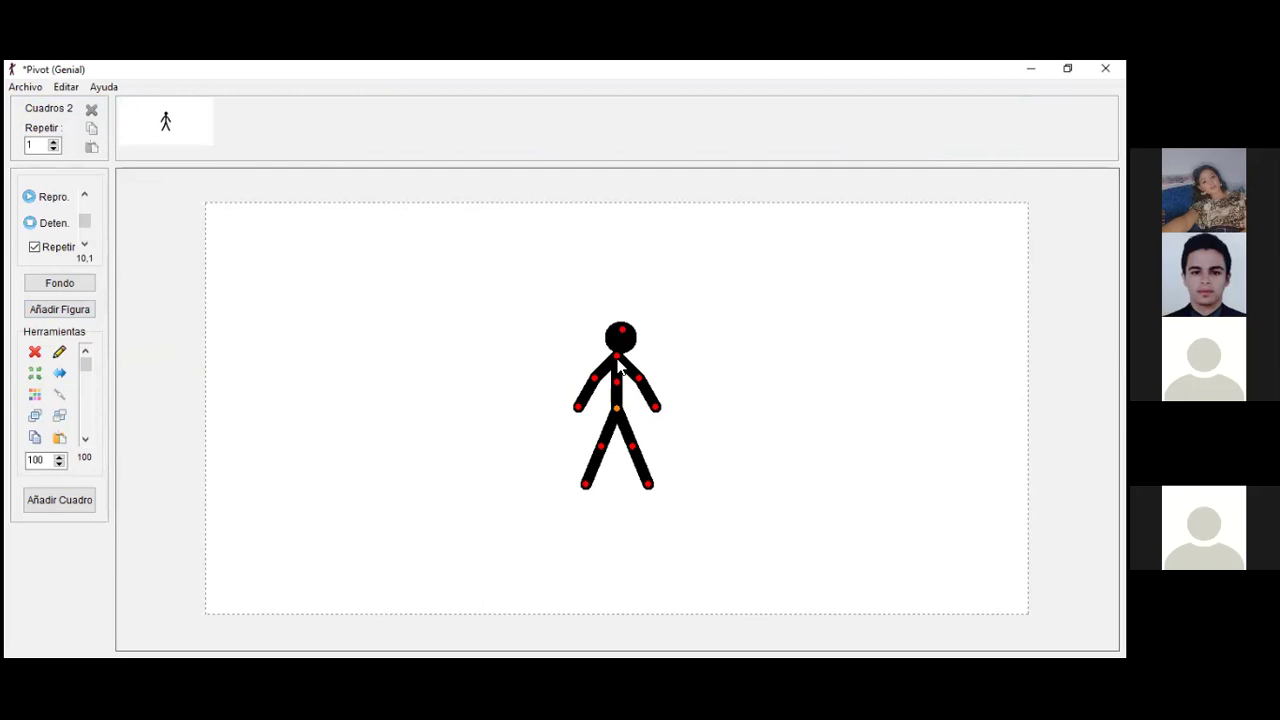
key(Return)
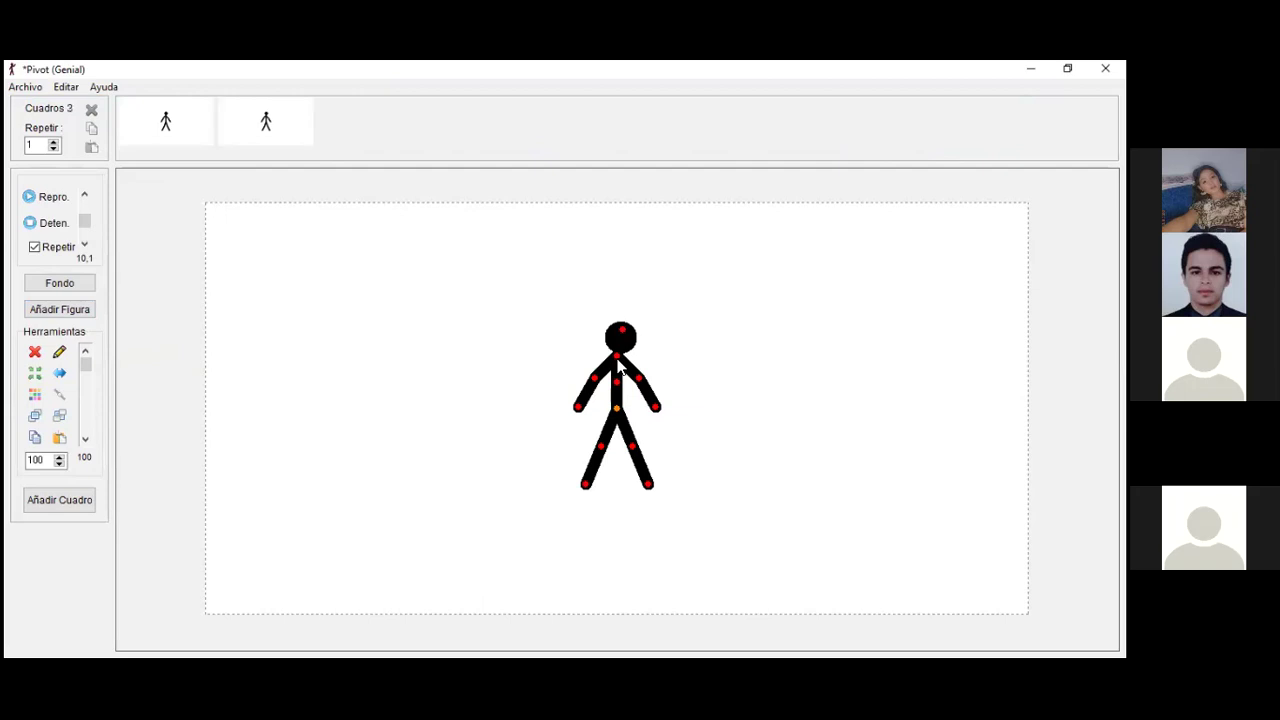
- Lean the stick figure's upper body to the right and add two more frames of the movement
drag(619, 362, 634, 368)
key(Return)
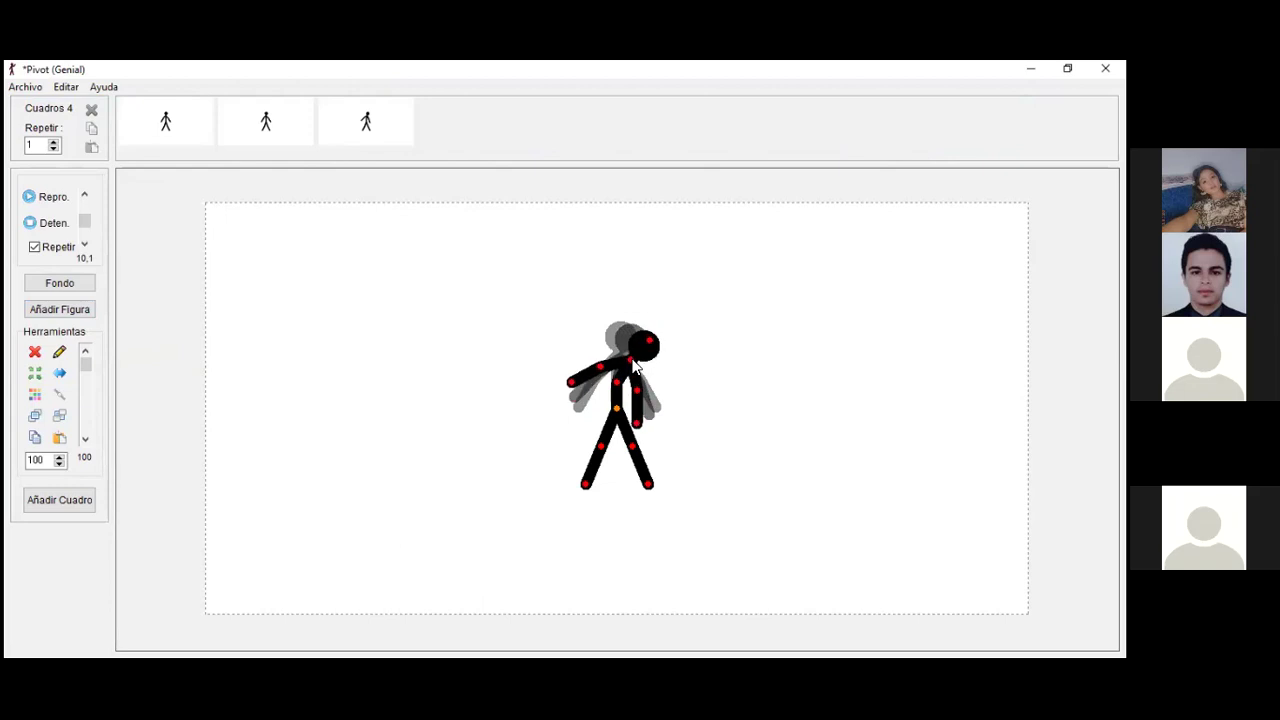
key(Return)
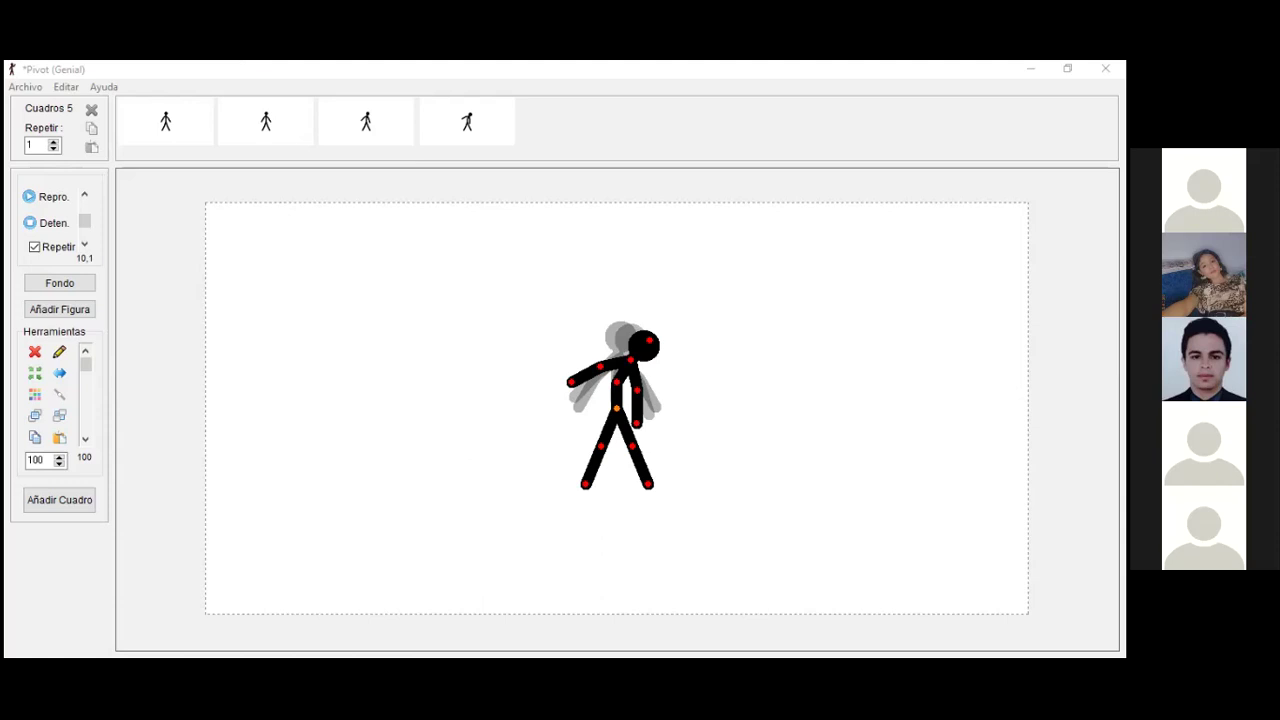
- Pose the stick figure stepping with its torso bent forward, left leg stretched back and right arm swung forward, shifting the body slightly left
click(612, 390)
mouse_move(628, 366)
mouse_down()
mouse_move(620, 354)
mouse_move(633, 350)
mouse_up()
drag(620, 394, 628, 383)
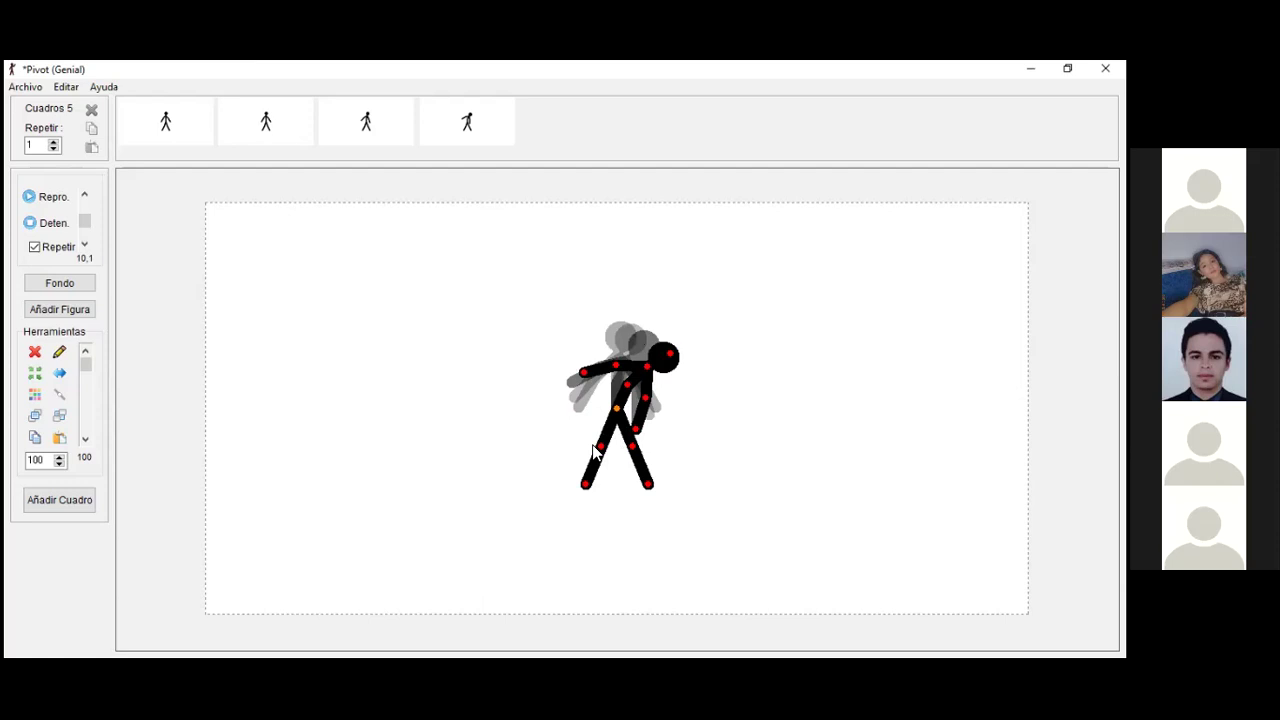
drag(597, 447, 603, 412)
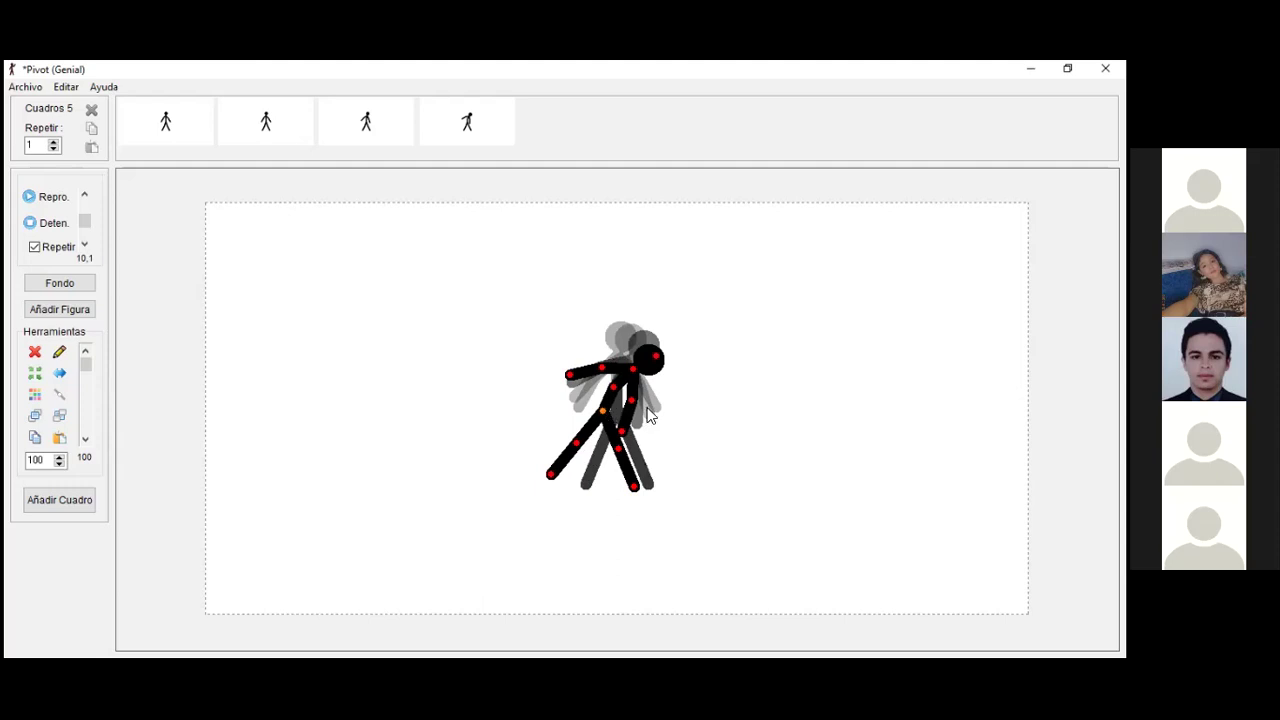
drag(634, 404, 650, 406)
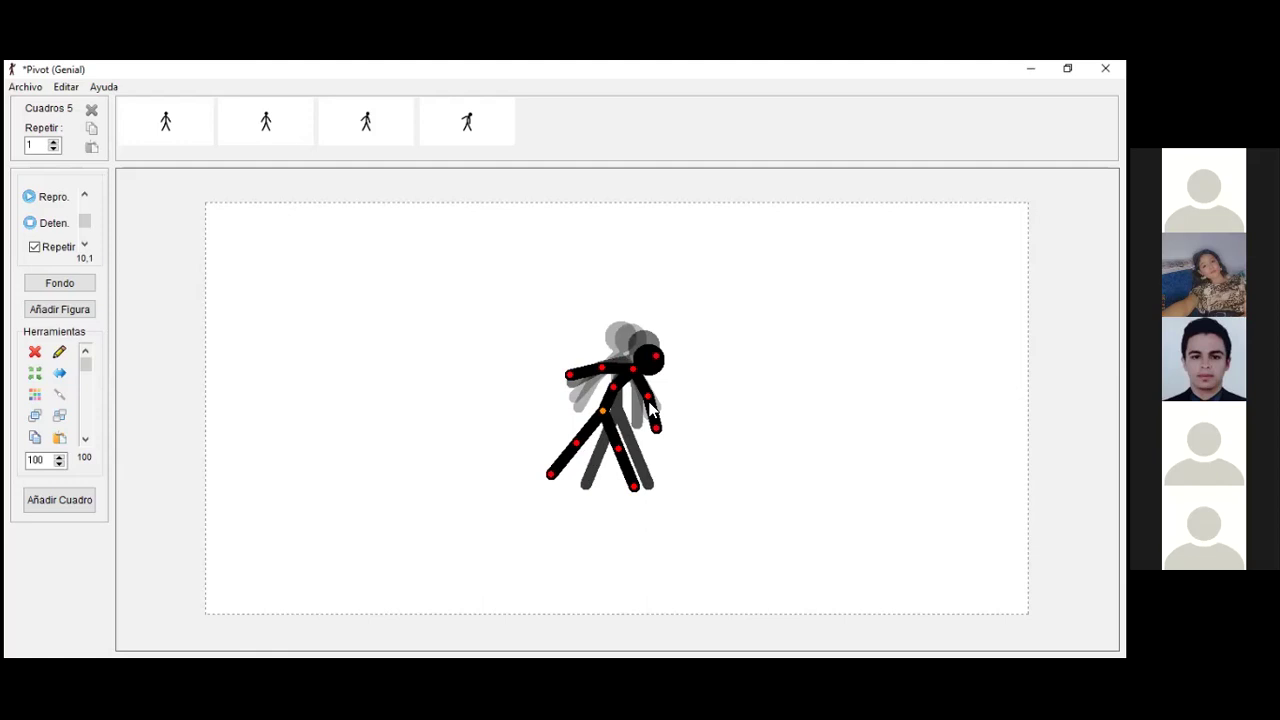
drag(633, 369, 629, 365)
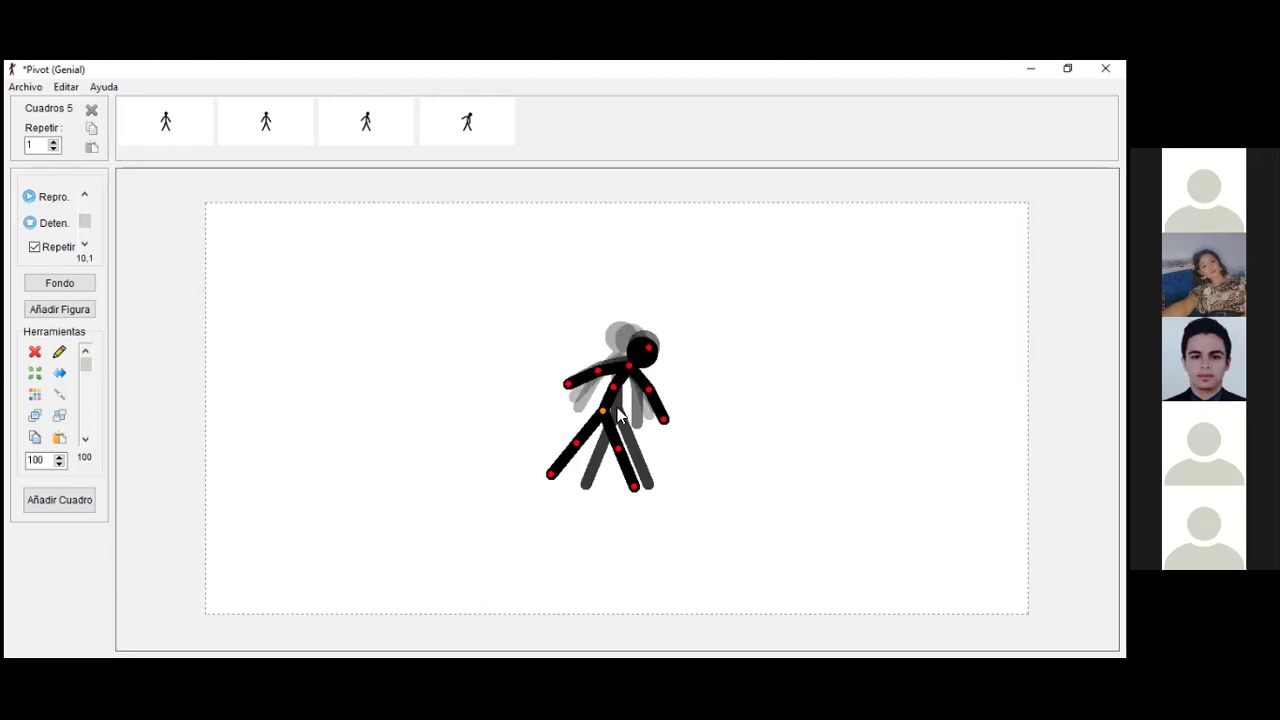
- Load the "clock" figure from the Figures folder into the current frame
click(62, 308)
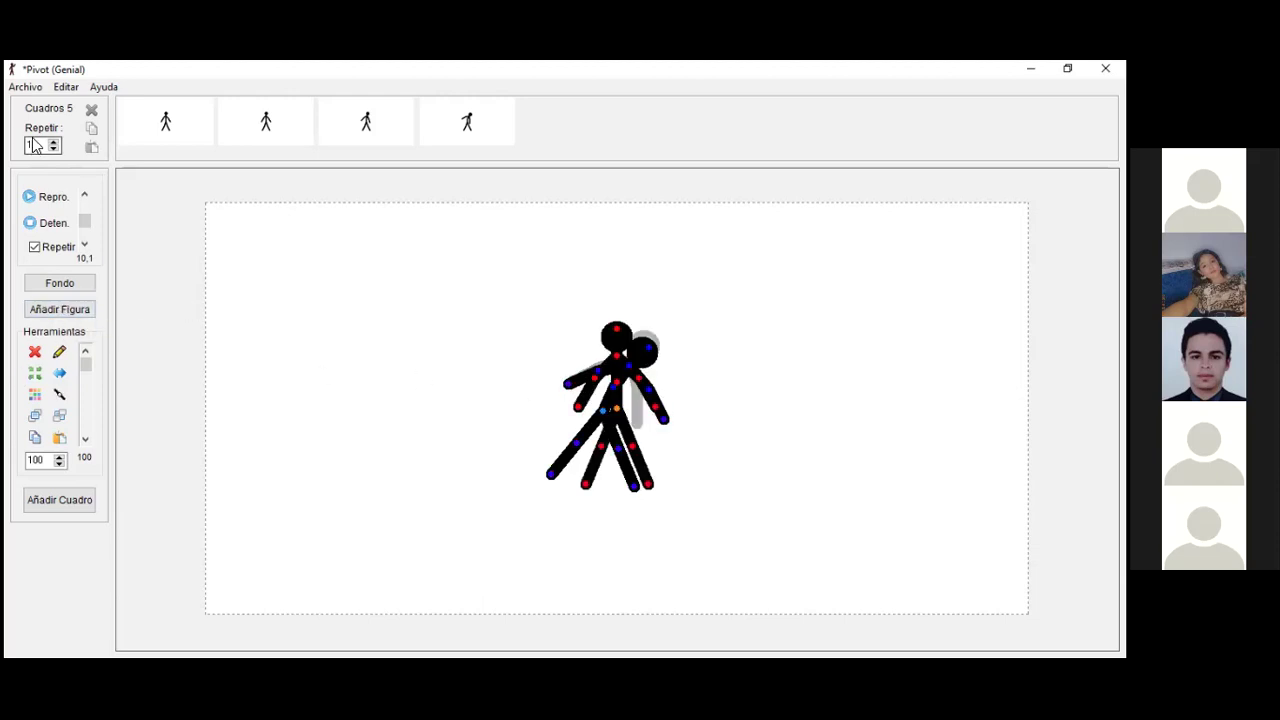
key(ctrl+z)
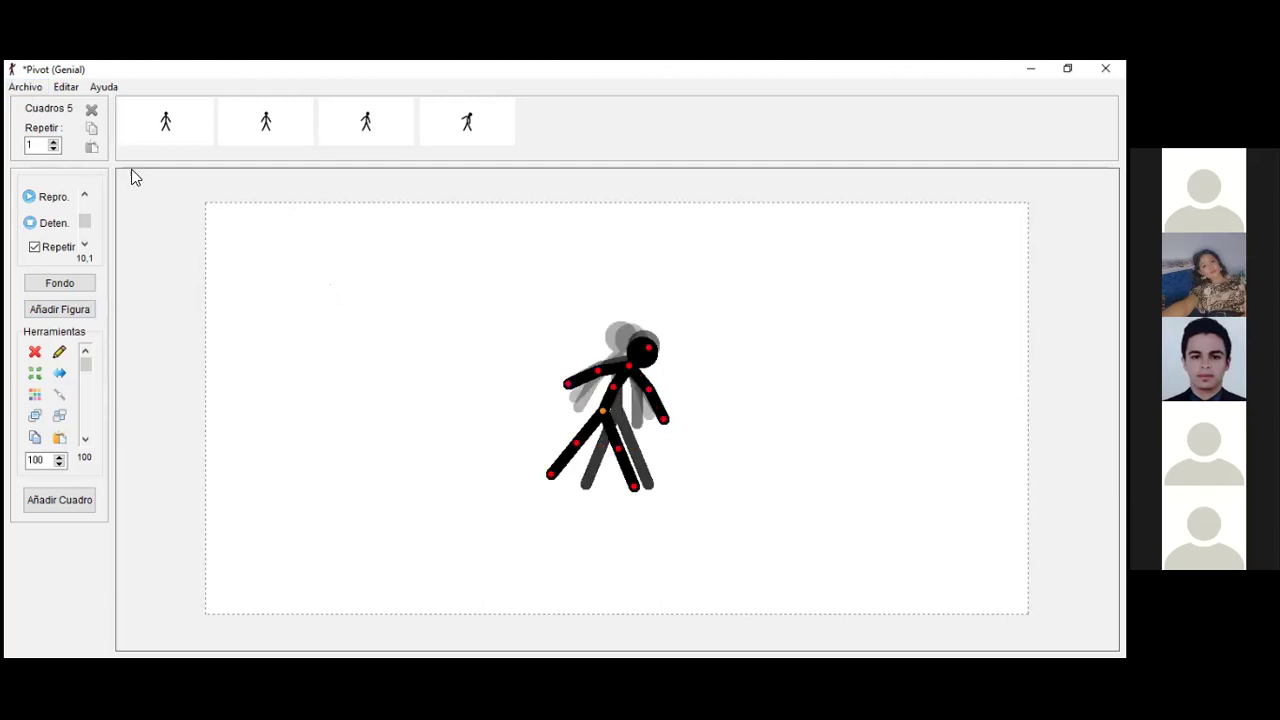
click(26, 88)
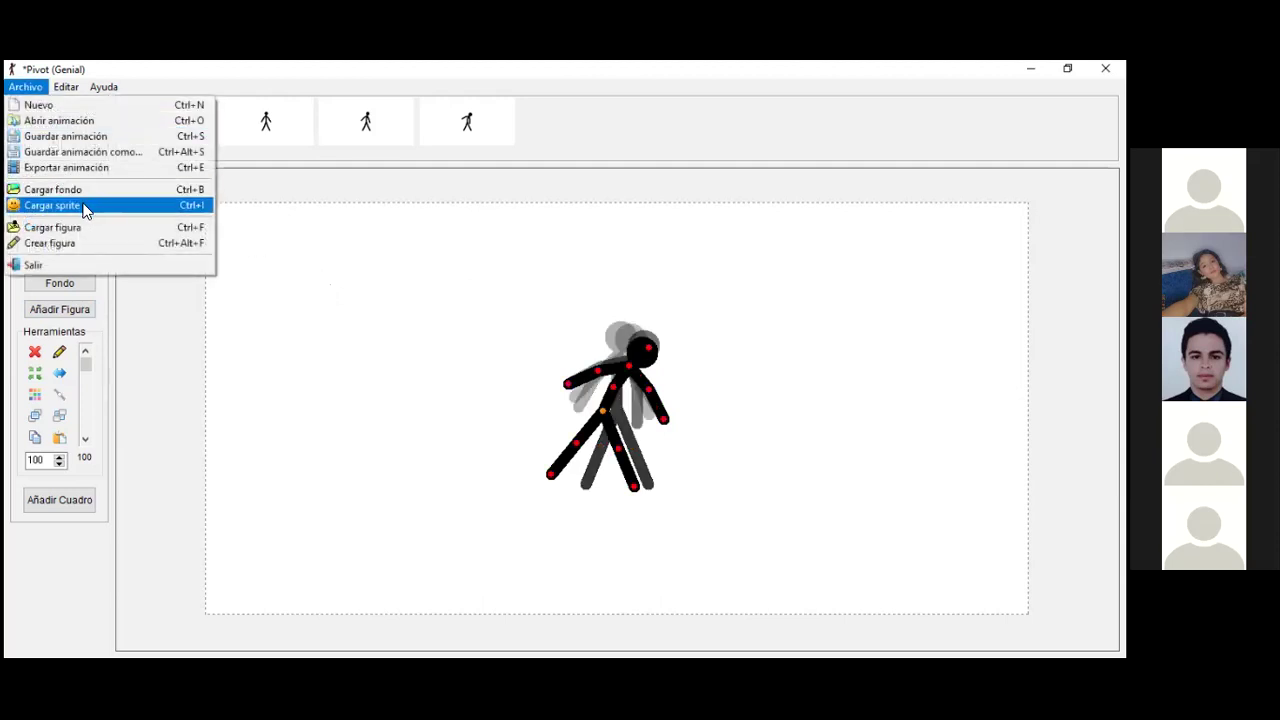
click(60, 227)
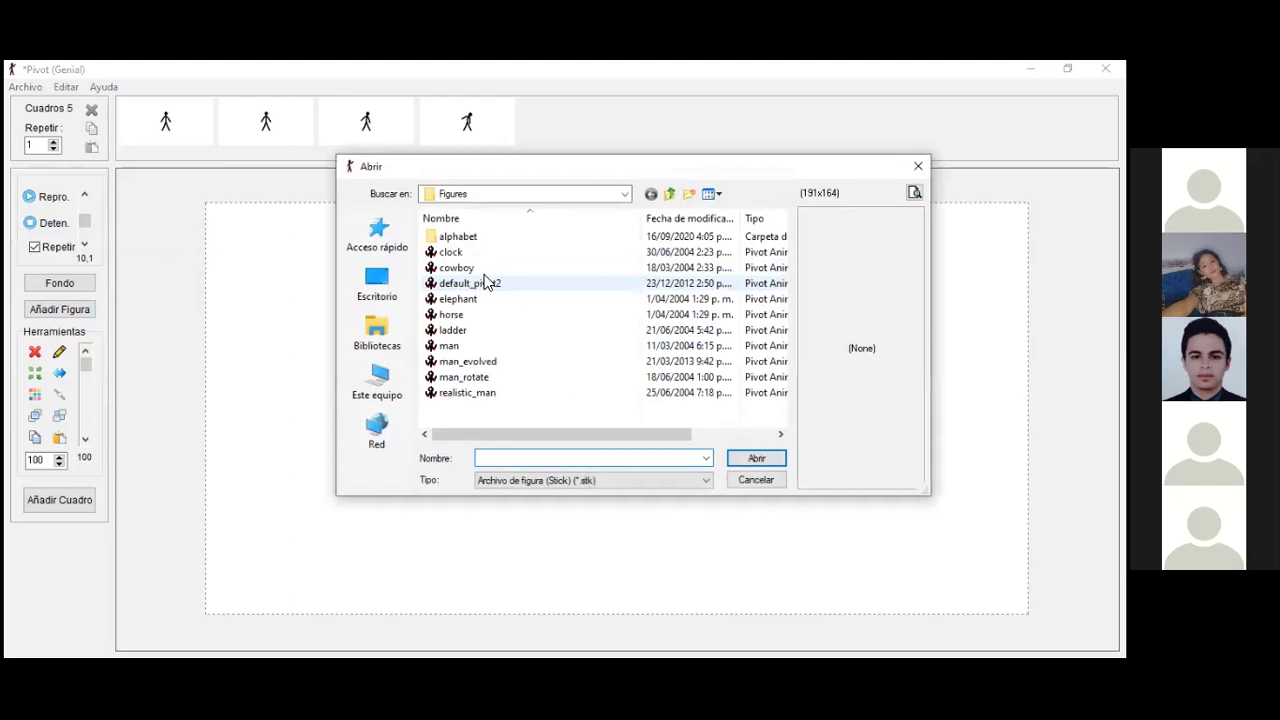
click(470, 254)
key(Return)
- Move the clock to the left of the stick figure and turn its long hand to about 11 and short hand just past 6
drag(618, 408, 354, 377)
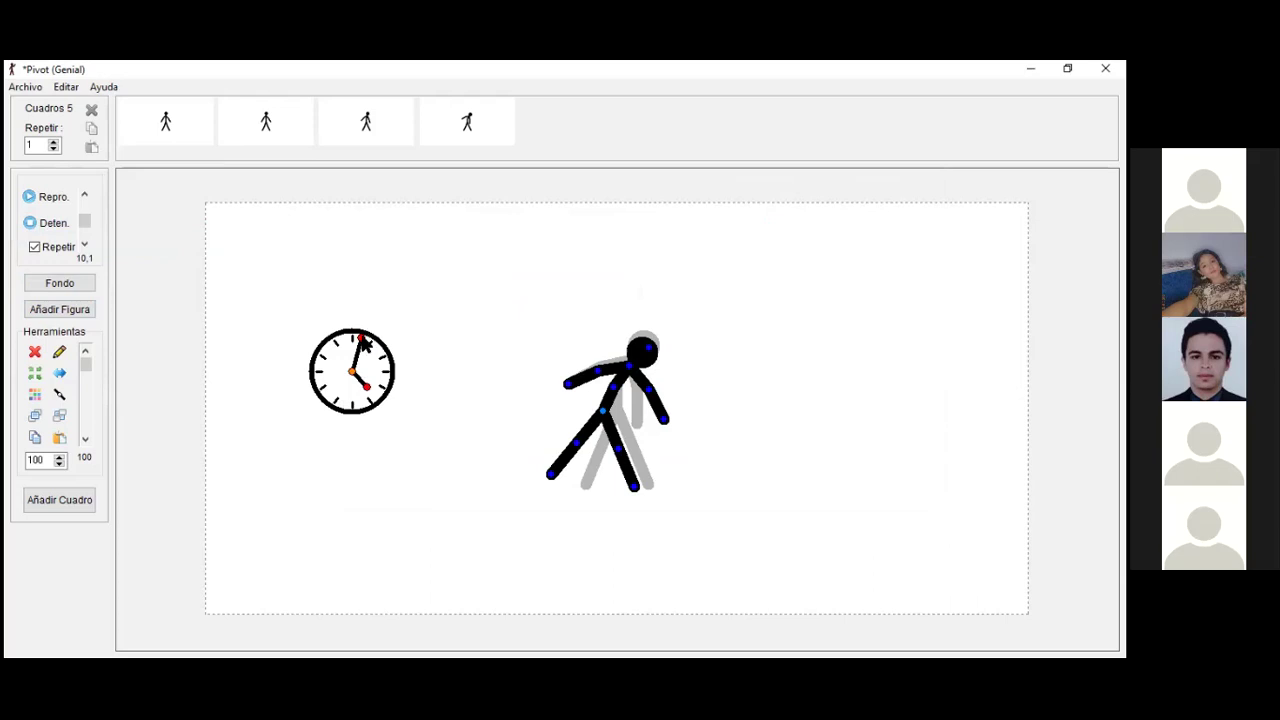
drag(365, 340, 338, 341)
drag(367, 387, 347, 398)
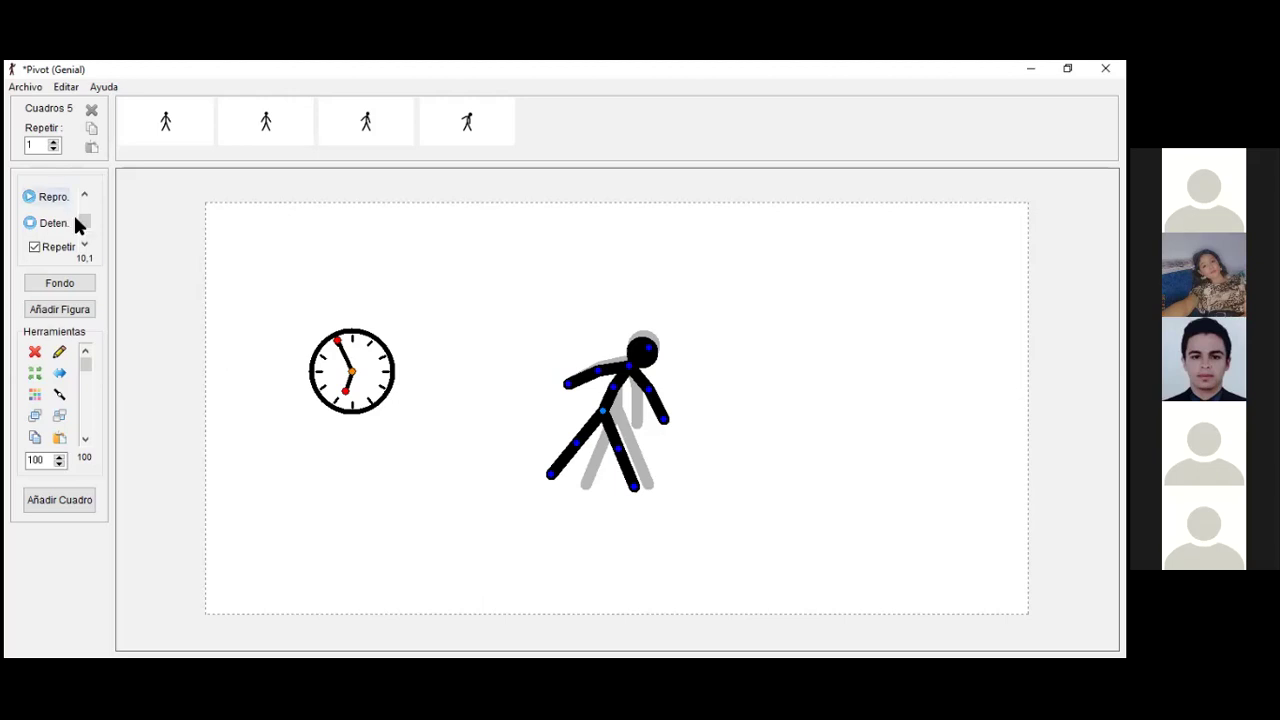
- Open the saved animation "The Weapon Collab Crowolf ( Warax vs Weapon Monster)" from the Animaciones folder and play it
click(20, 88)
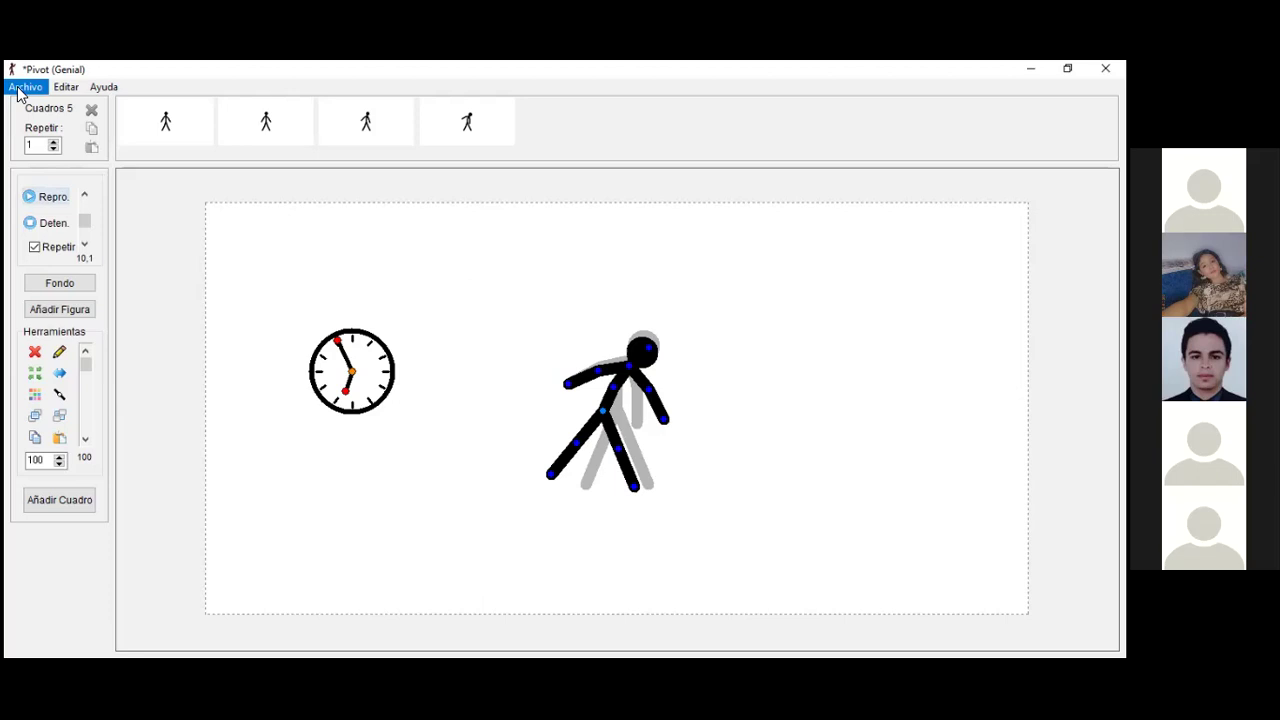
click(28, 117)
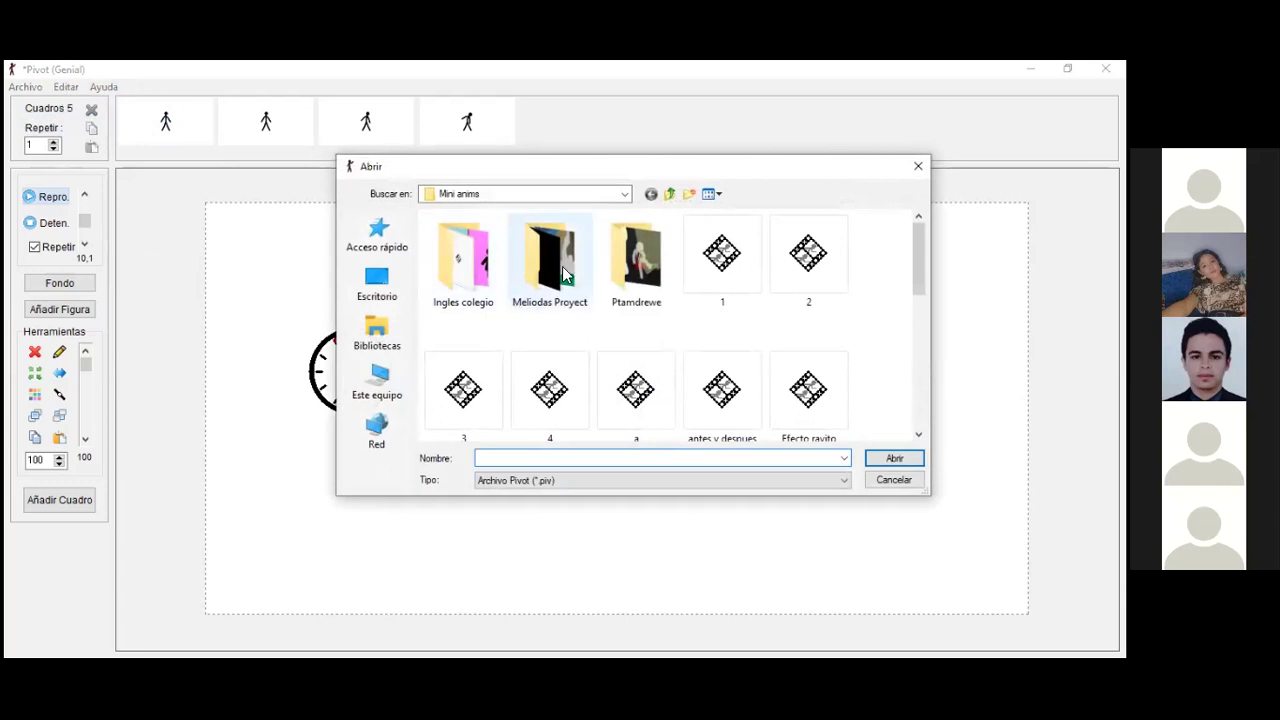
scroll(834, 281, down, 5)
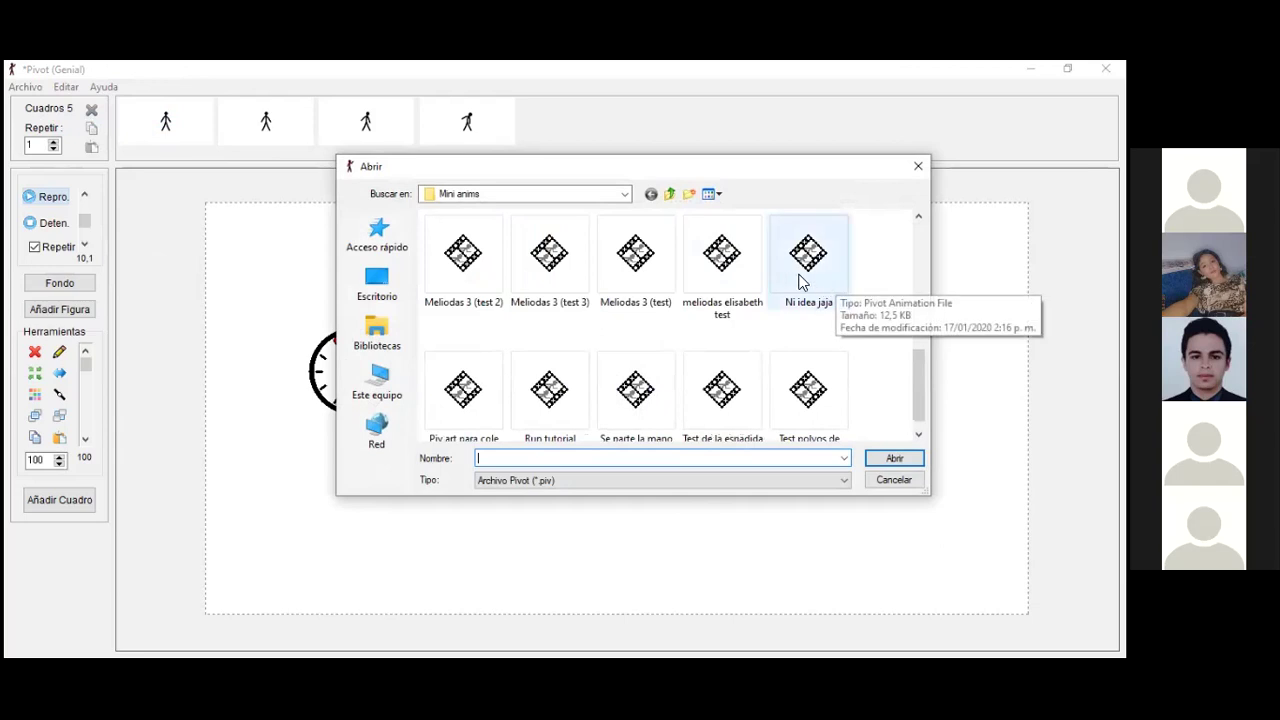
click(671, 193)
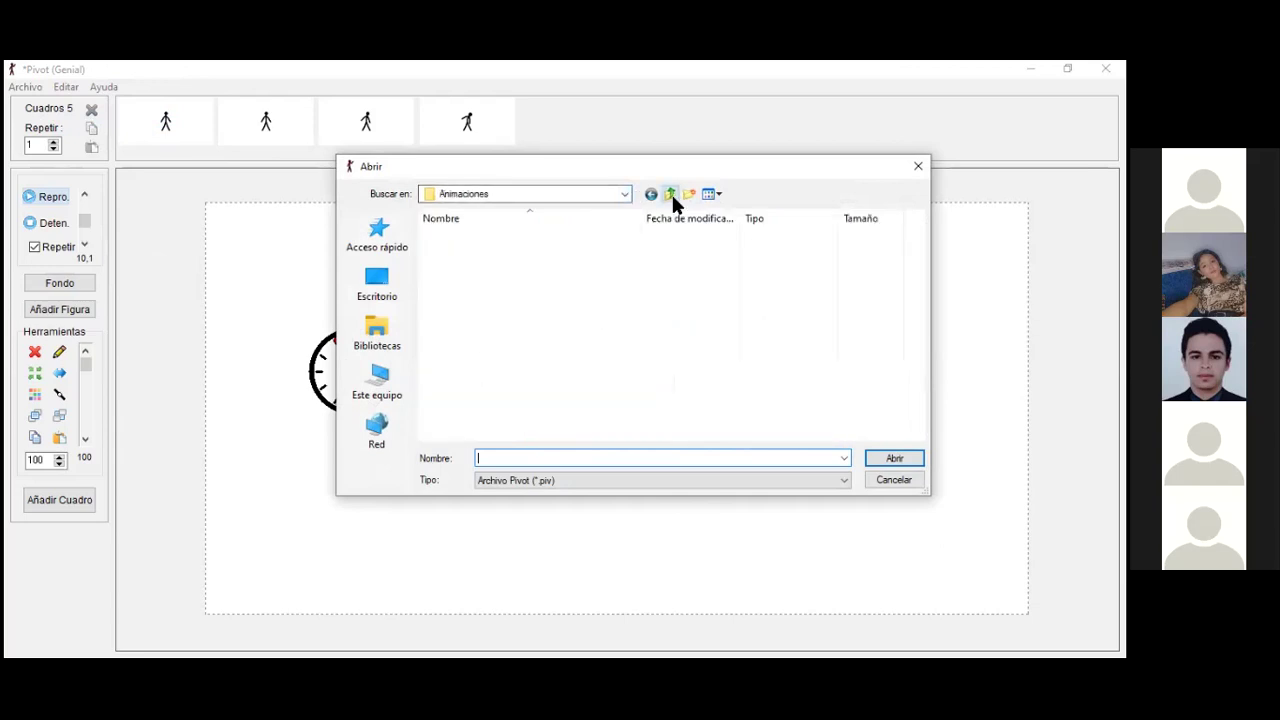
scroll(553, 365, down, 5)
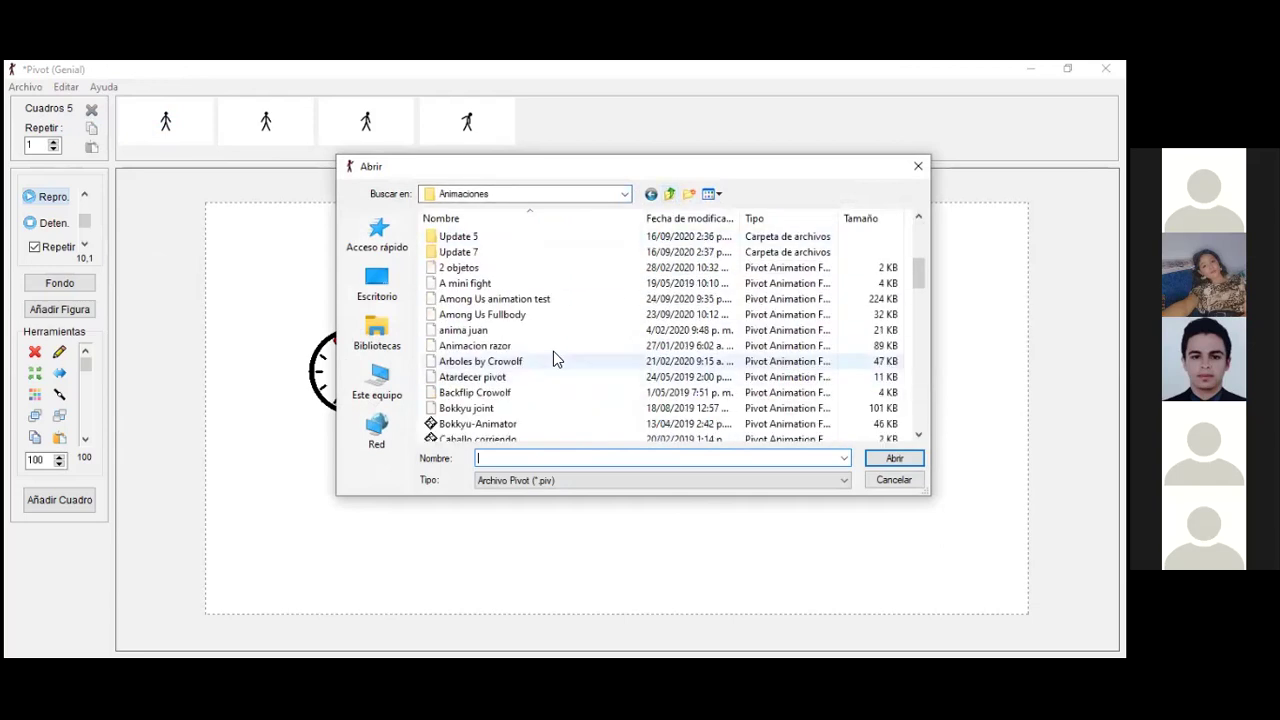
scroll(553, 358, down, 2)
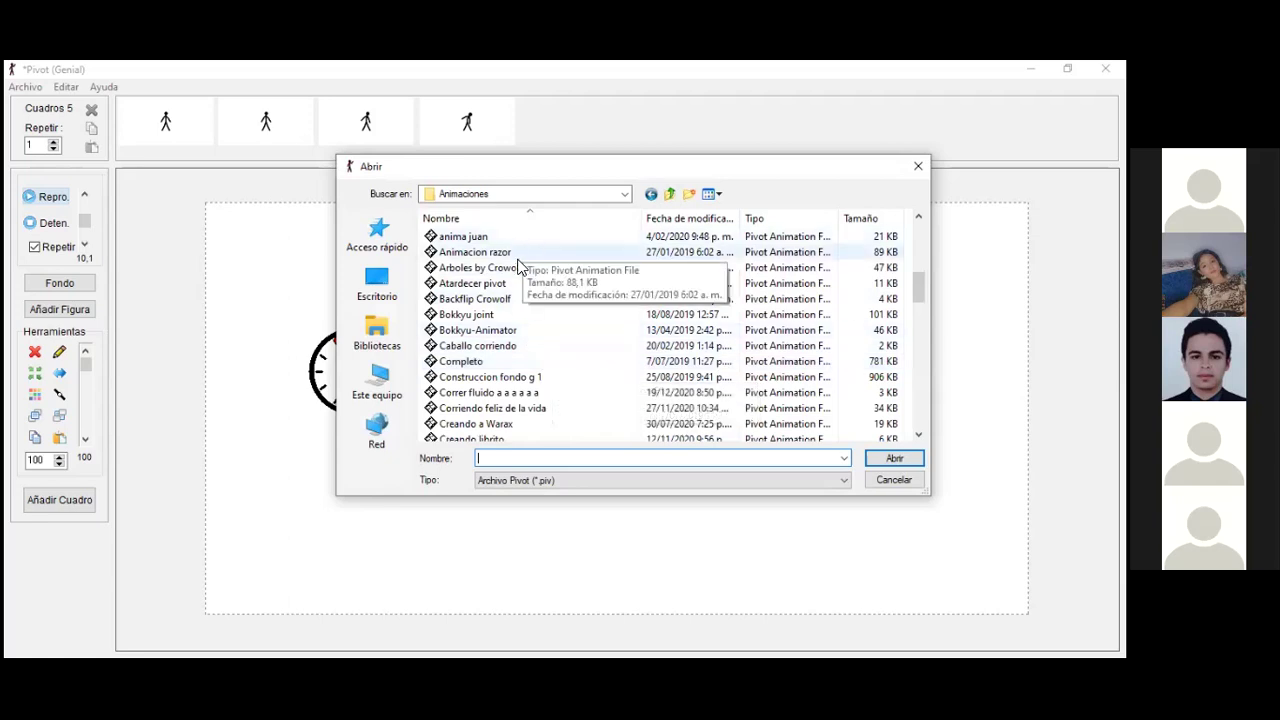
scroll(540, 372, down, 15)
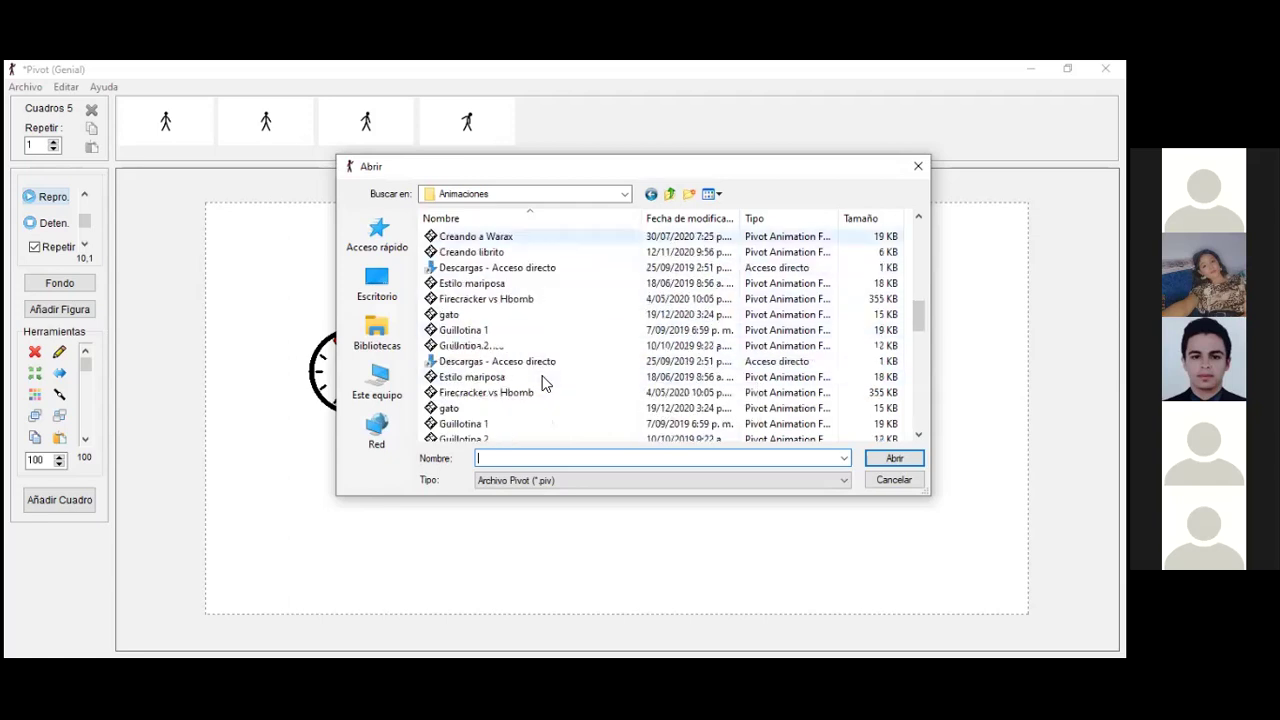
scroll(540, 378, down, 2)
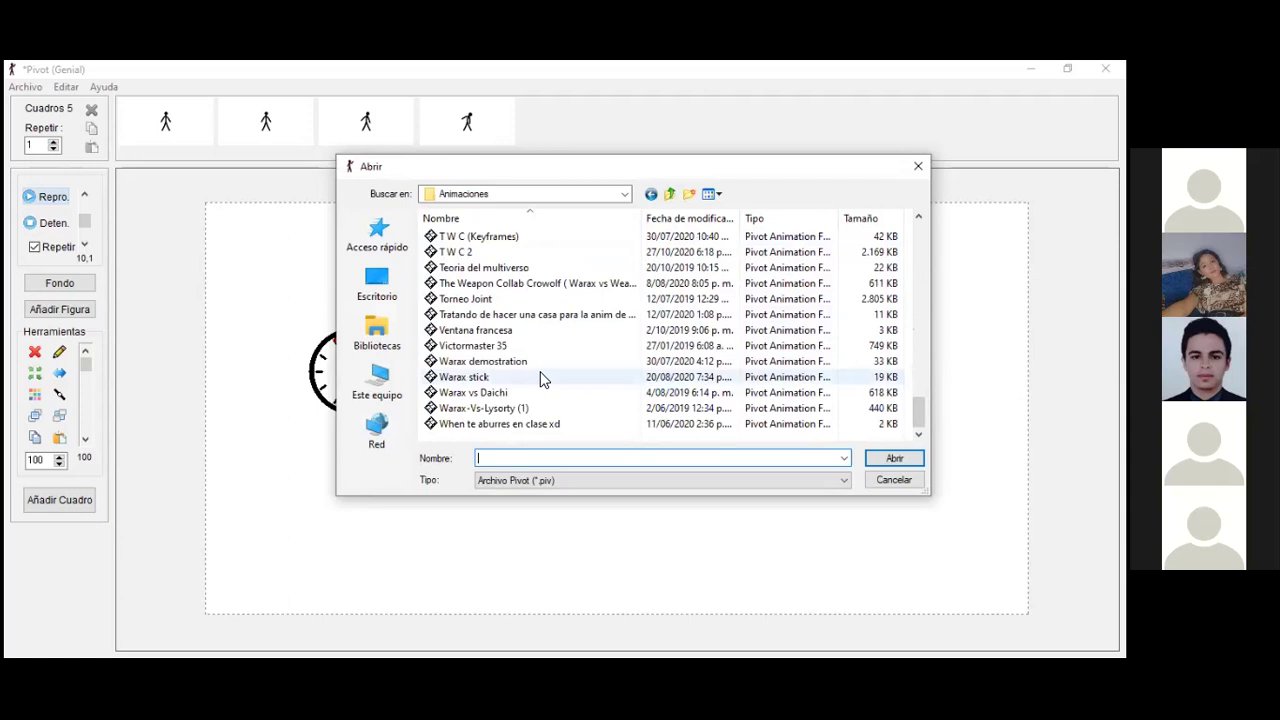
scroll(540, 378, up, 2)
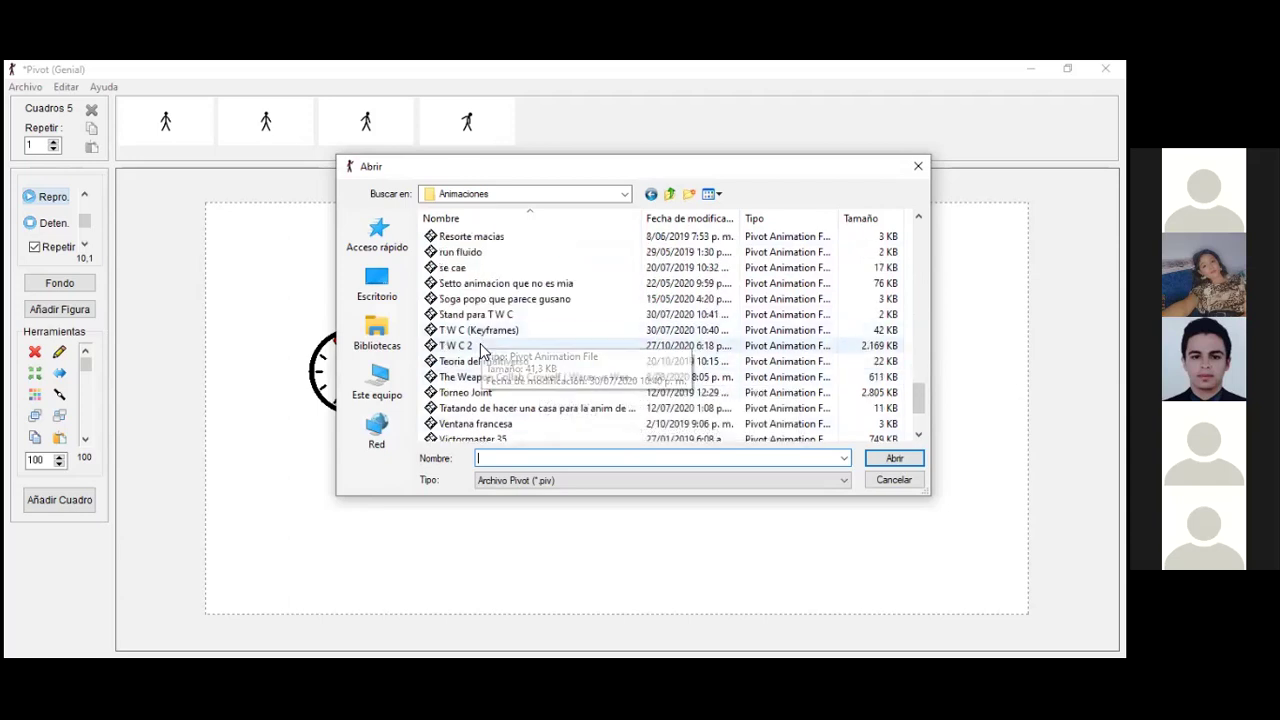
double_click(489, 377)
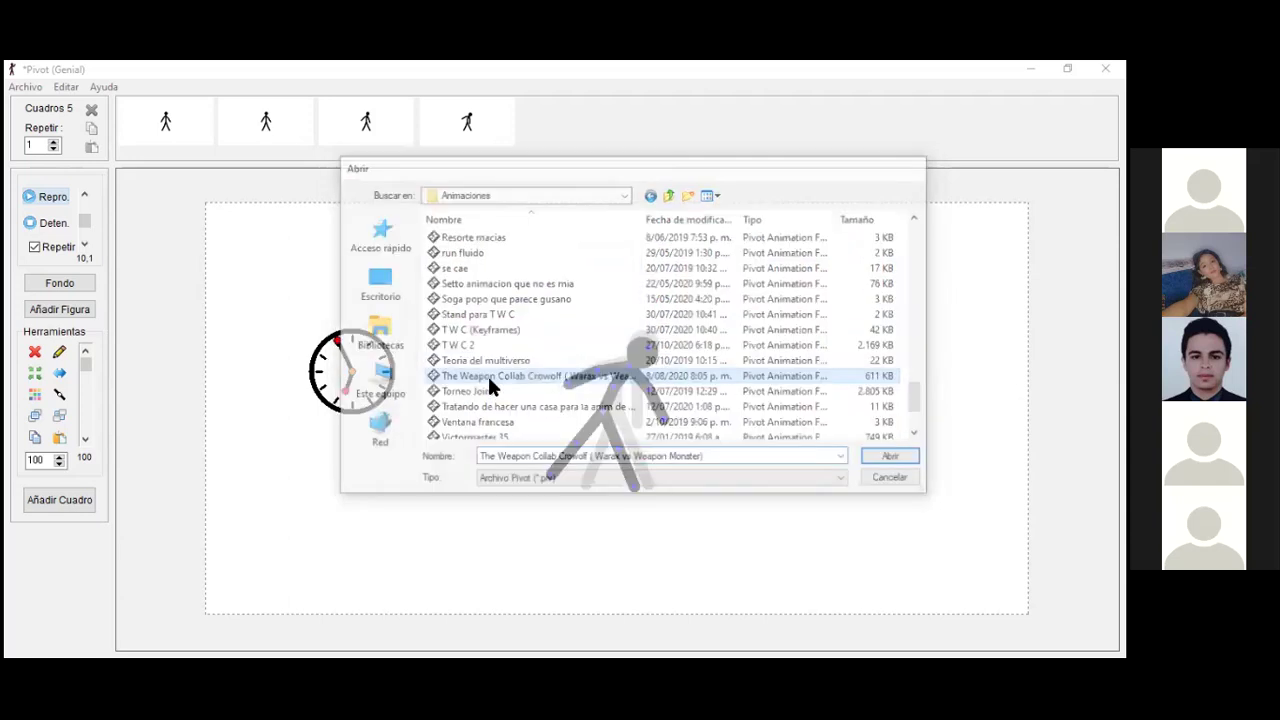
click(645, 424)
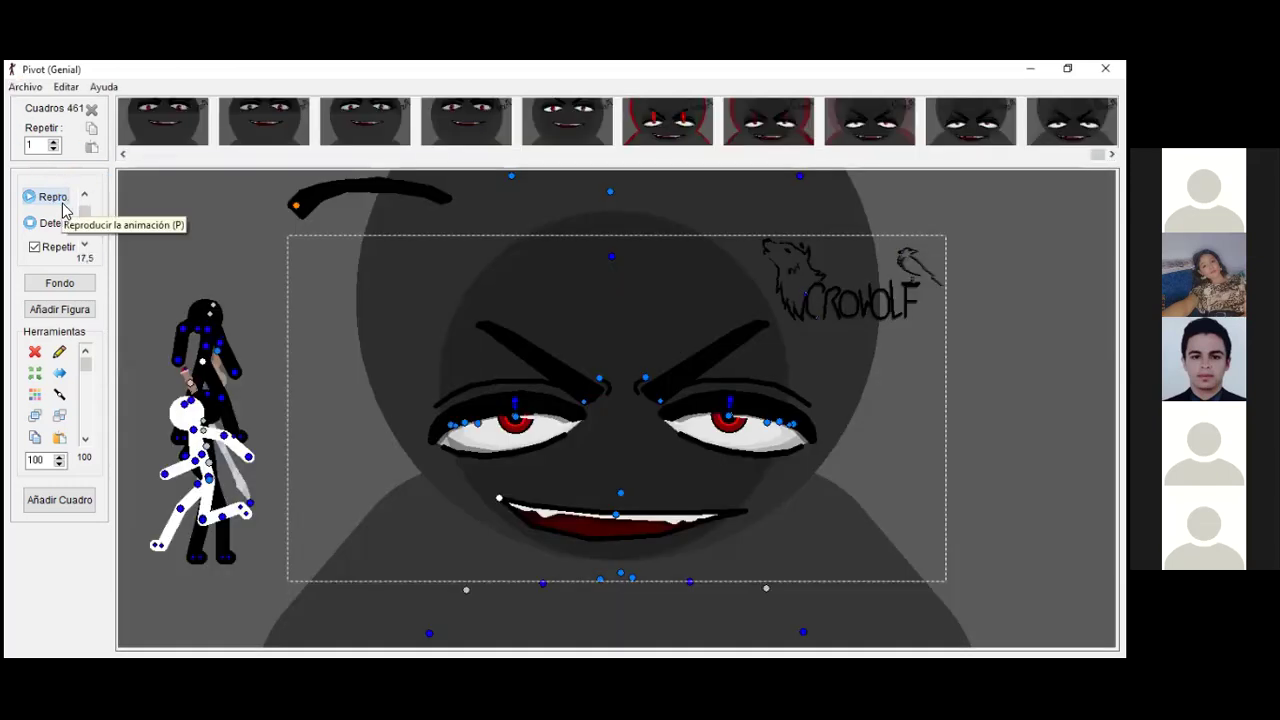
click(60, 201)
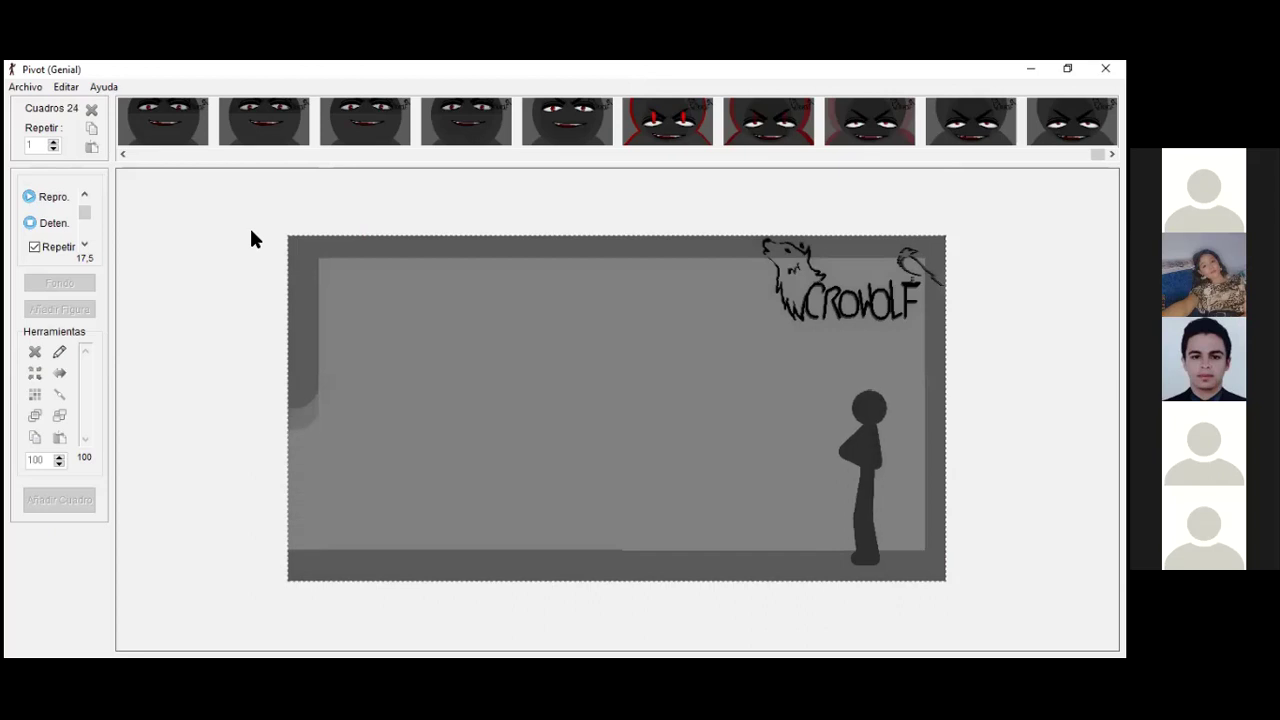
- Stop the current playback, open the saved animation "T W C 2" from the Animaciones folder and play it
click(222, 222)
click(25, 87)
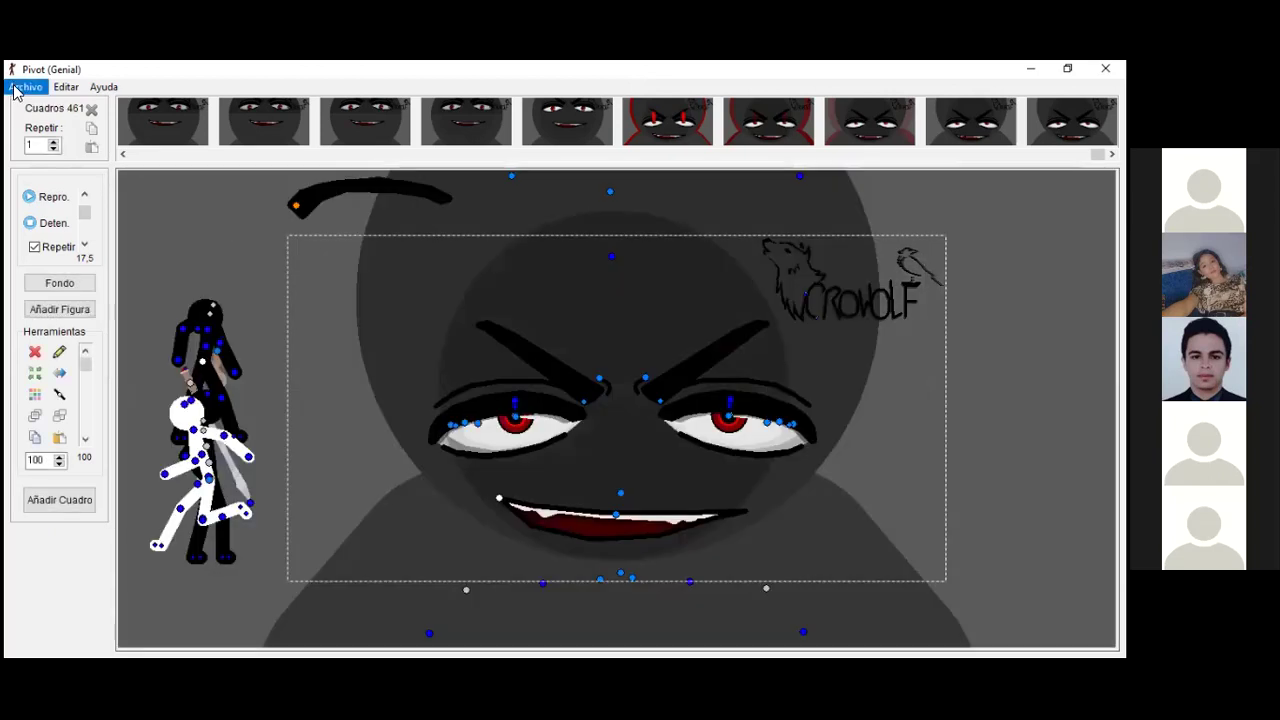
click(60, 121)
scroll(630, 400, down, 6)
scroll(622, 317, down, 3)
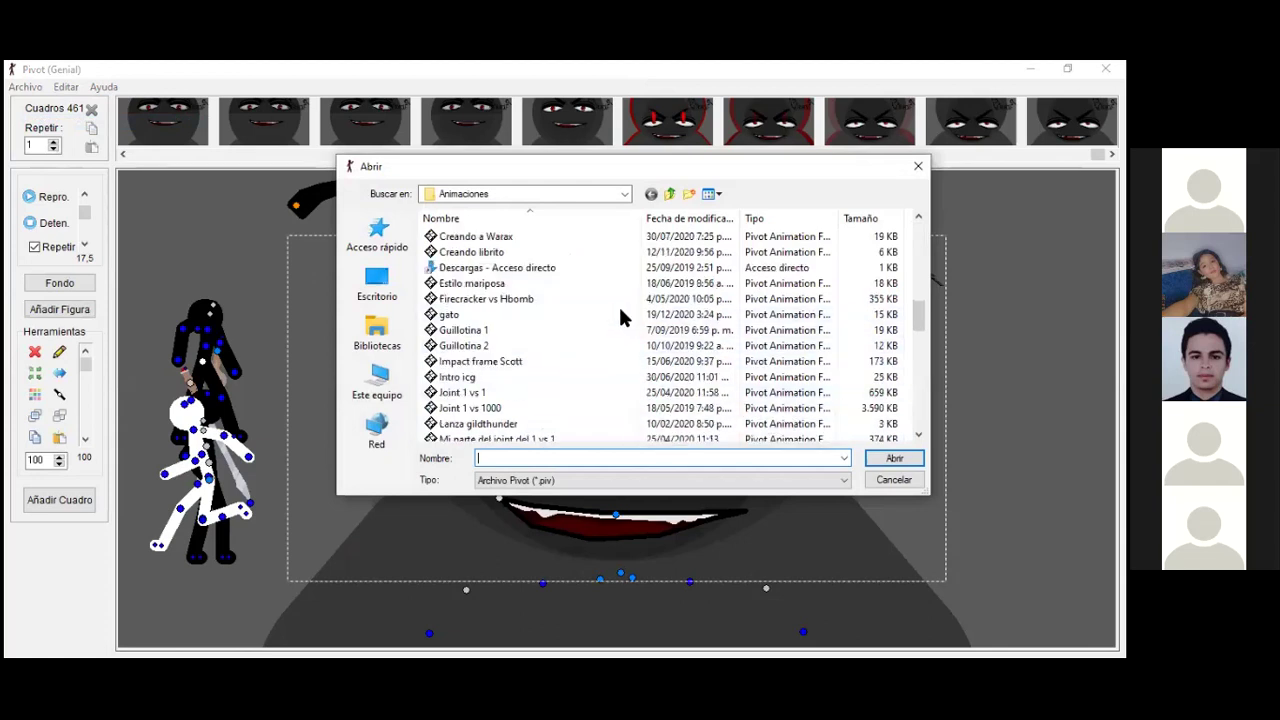
scroll(590, 370, down, 2)
scroll(590, 372, up, 4)
scroll(588, 374, up, 3)
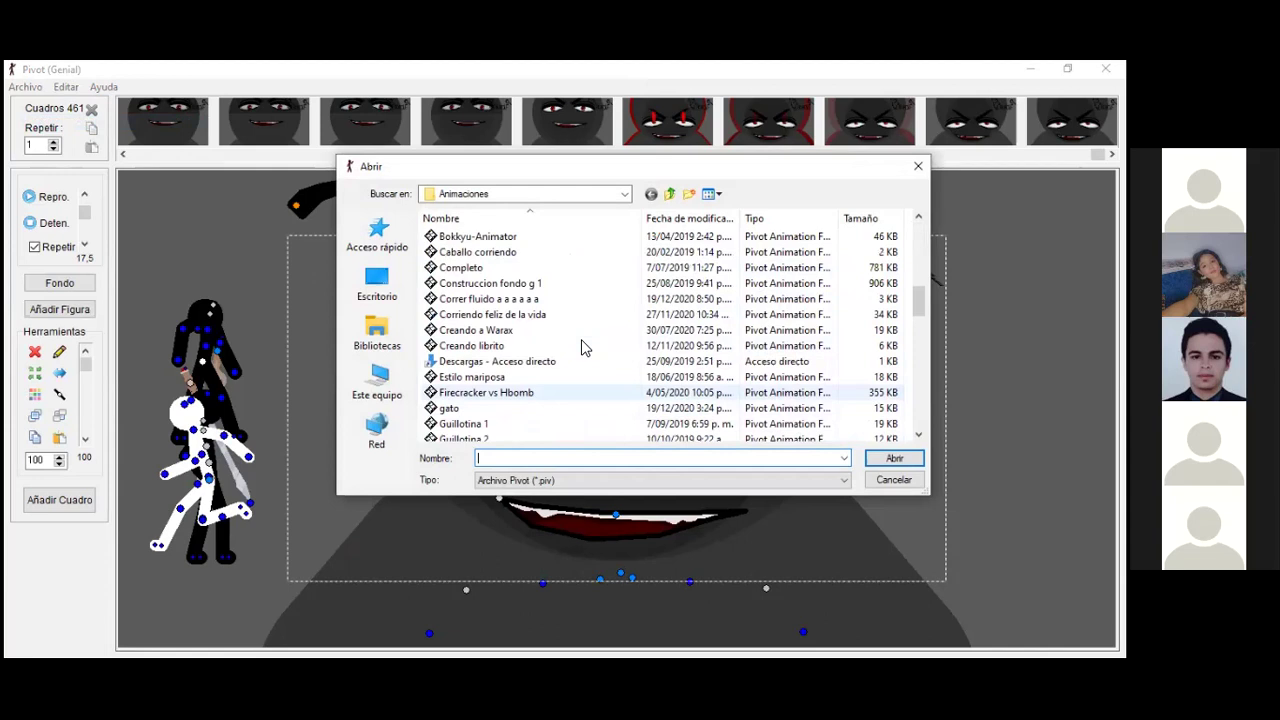
scroll(597, 403, down, 1)
scroll(597, 403, up, 3)
scroll(597, 403, down, 3)
scroll(595, 403, down, 6)
scroll(593, 400, down, 1)
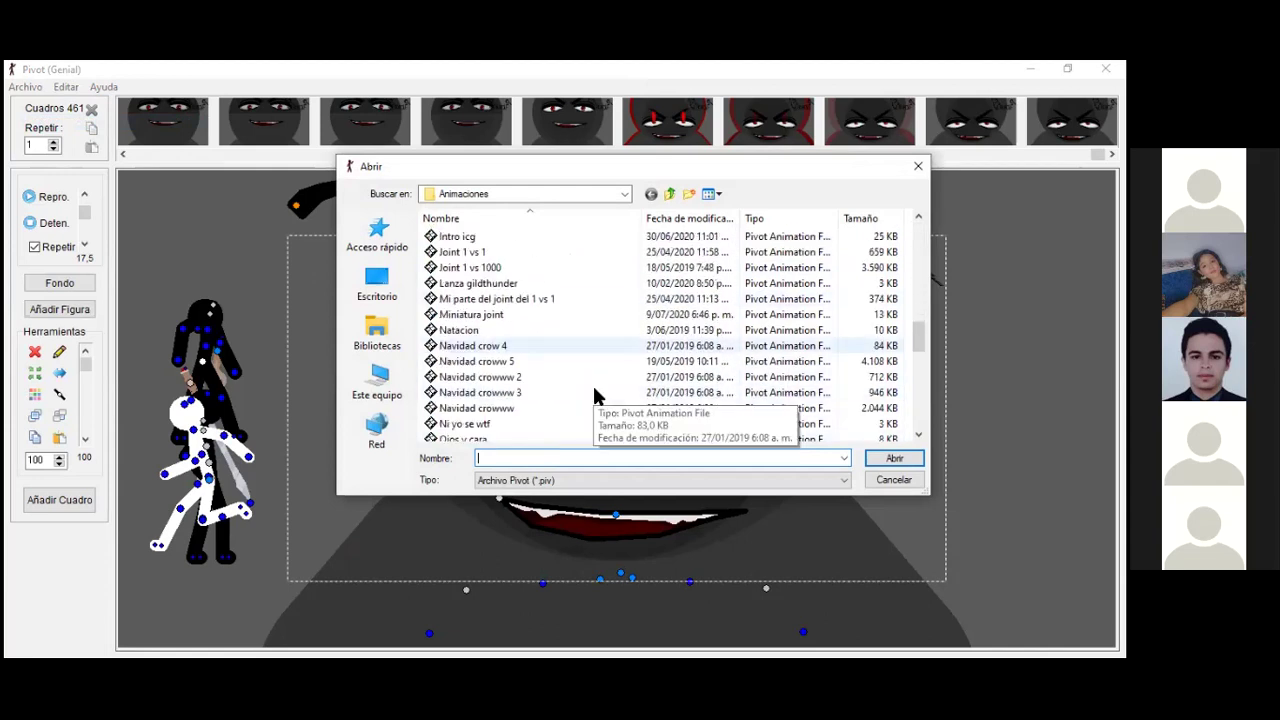
scroll(594, 396, up, 2)
scroll(594, 396, down, 7)
scroll(594, 396, down, 3)
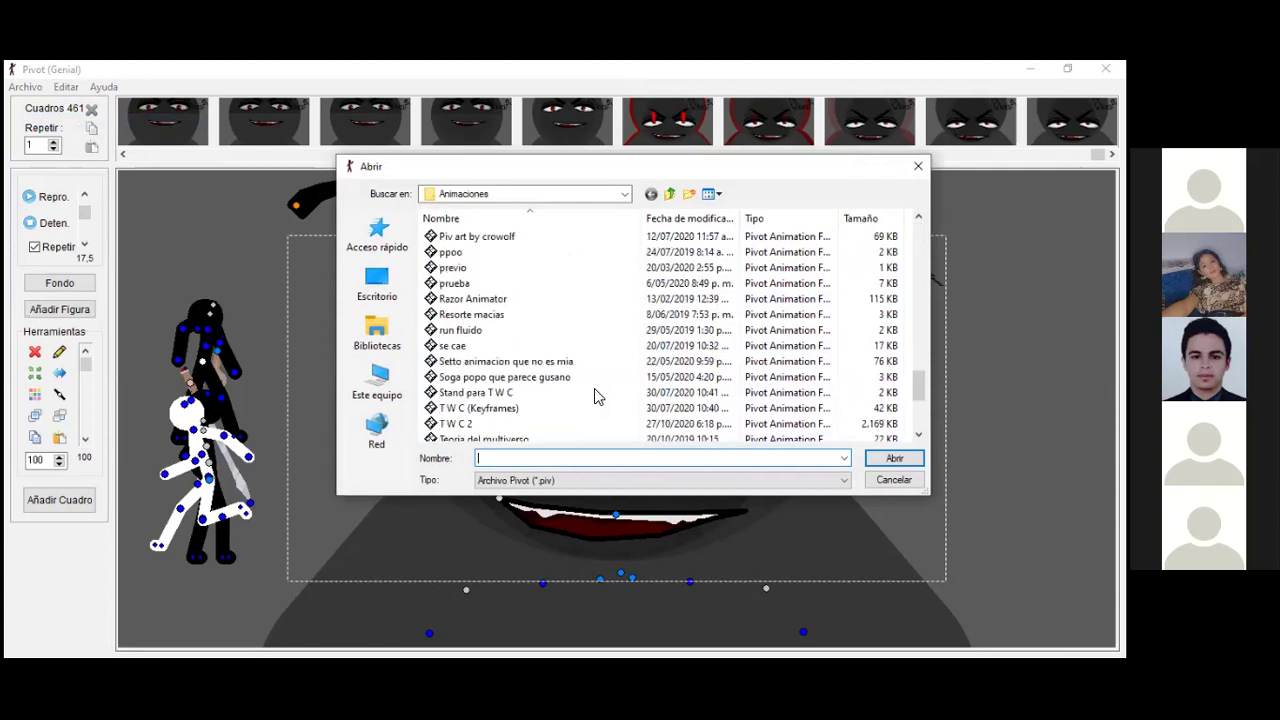
double_click(554, 422)
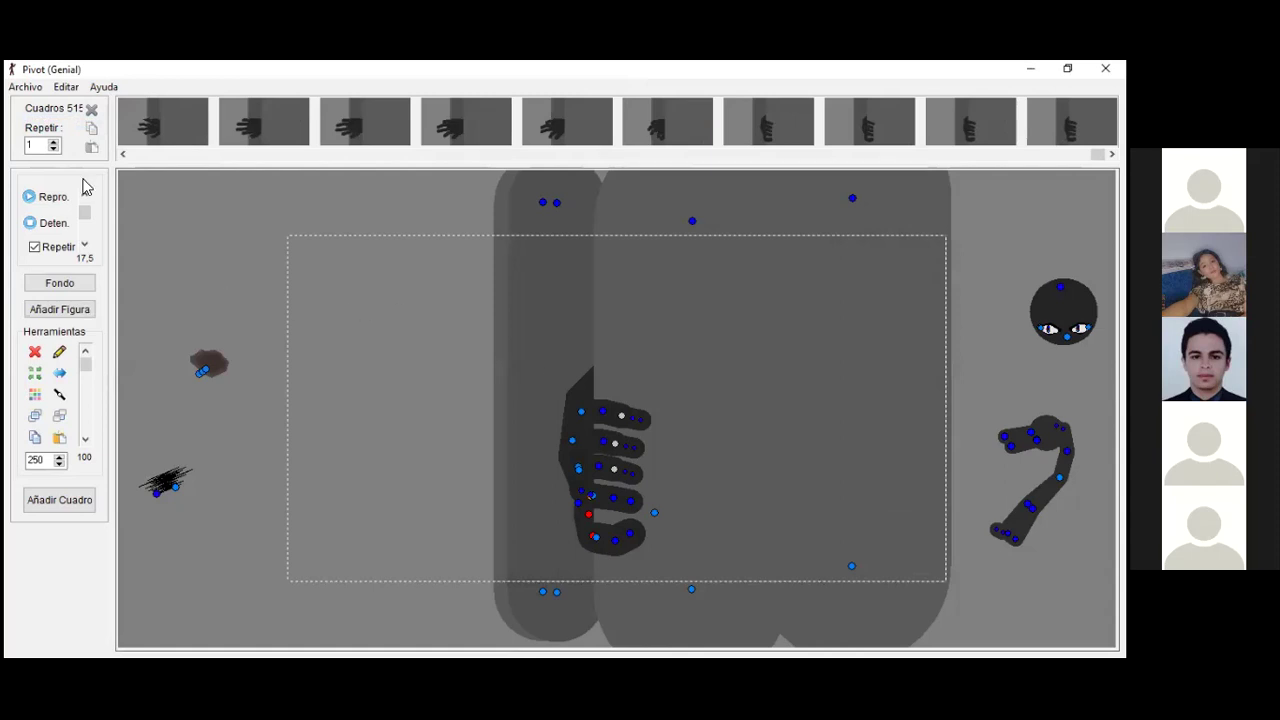
click(55, 196)
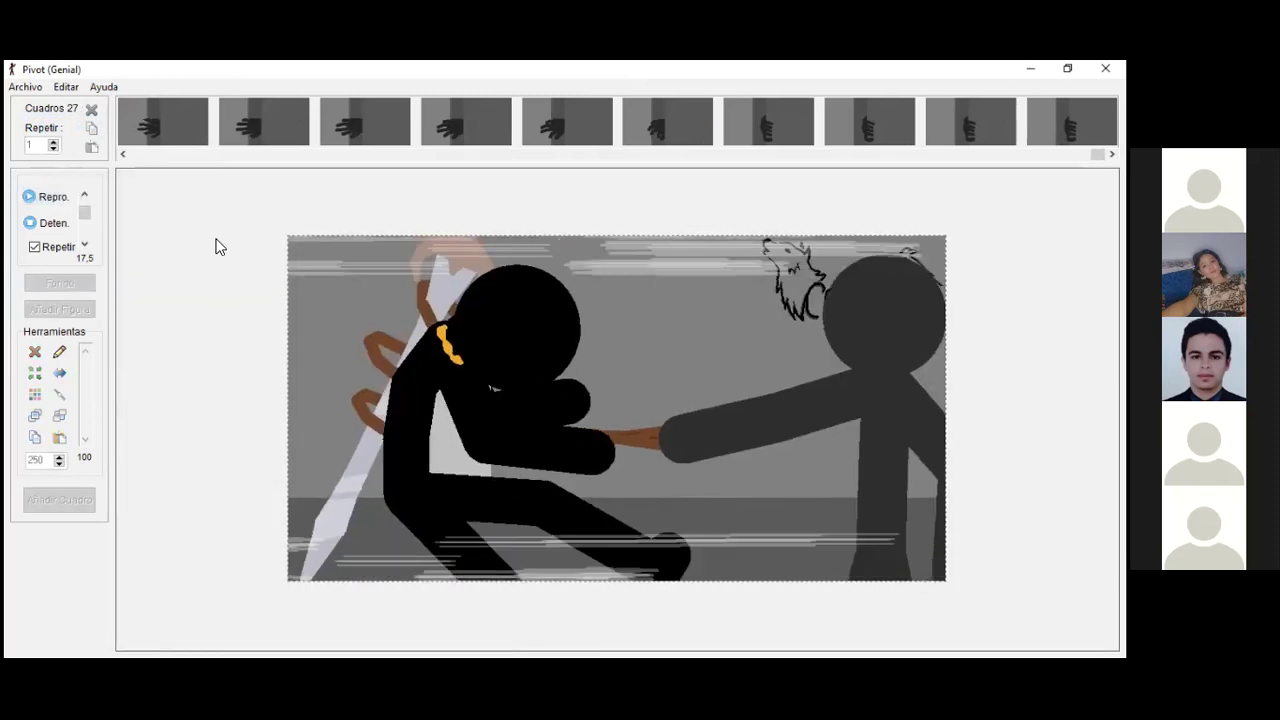